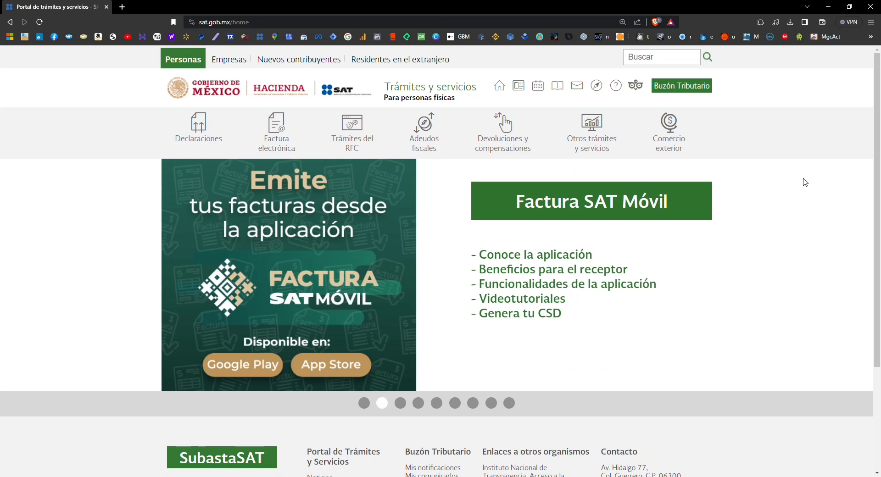
Open the 'Cancela y recupera tus facturas' service from the Factura electrónica menu.
click(440, 90)
mouse_move(277, 131)
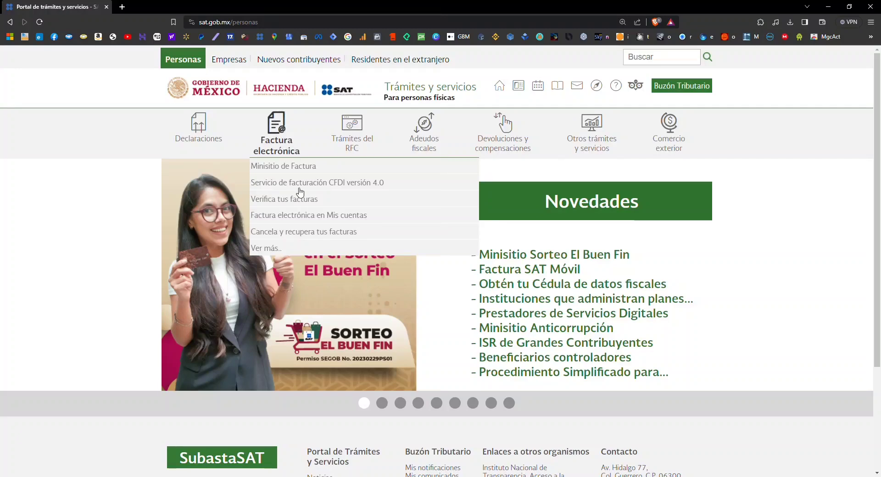
click(297, 235)
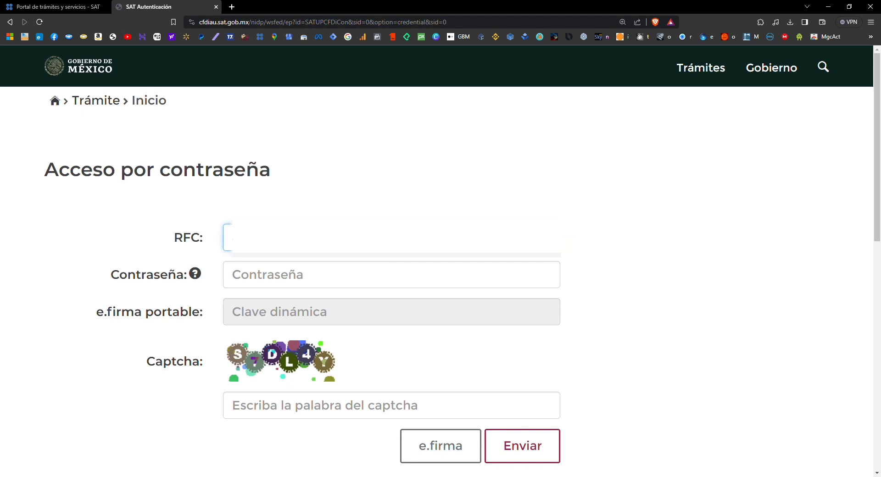
Sign in with the account password and captcha, then confirm with the e.firma dynamic key.
click(391, 274)
text(a)
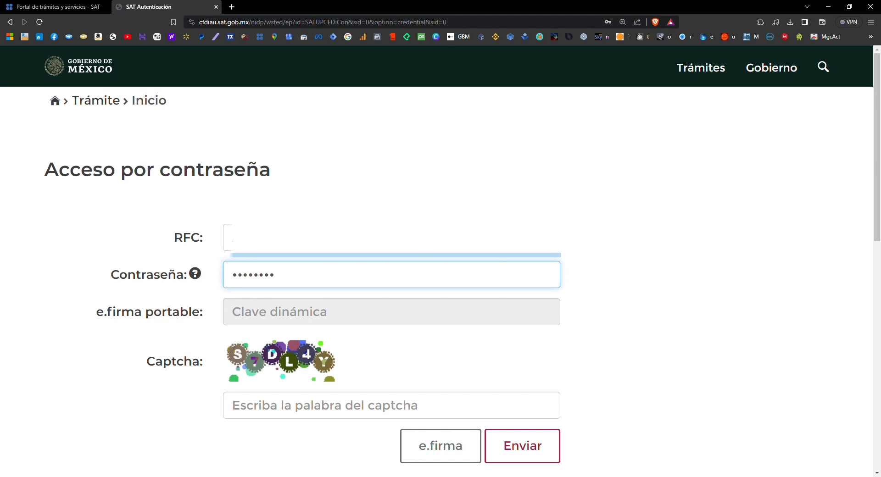
scroll(351, 379, down, 2)
click(350, 315)
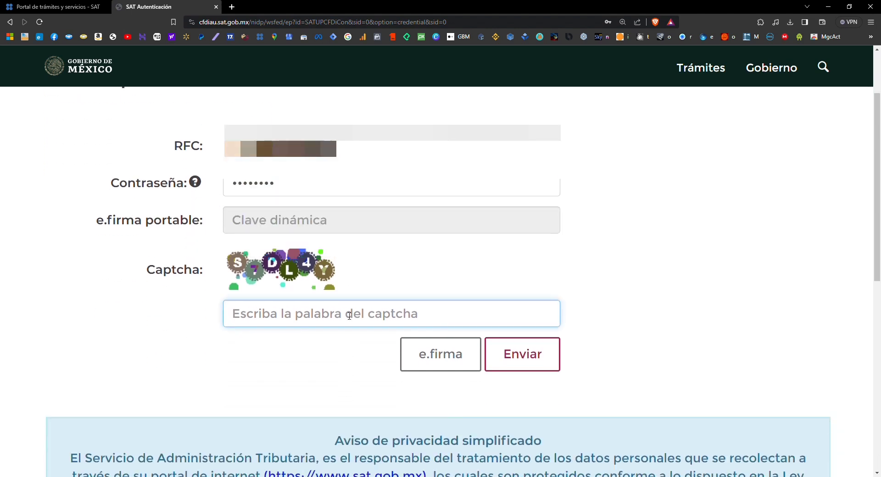
text(S7)
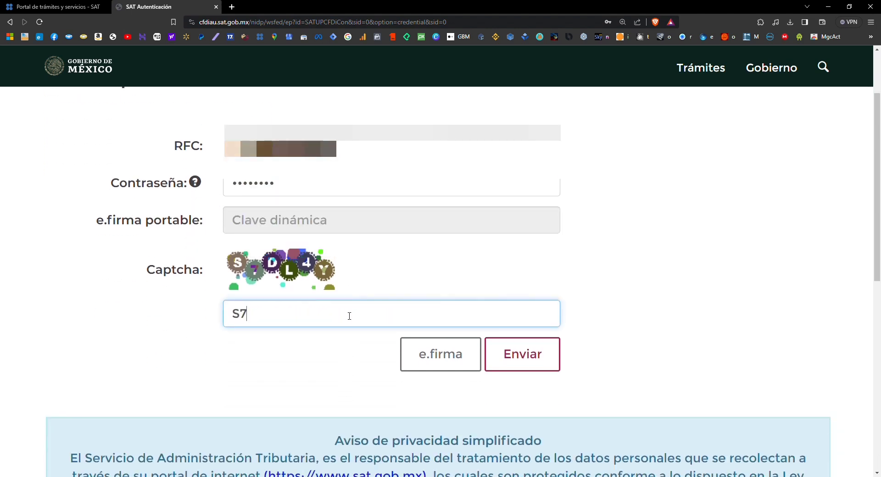
text(d)
click(543, 358)
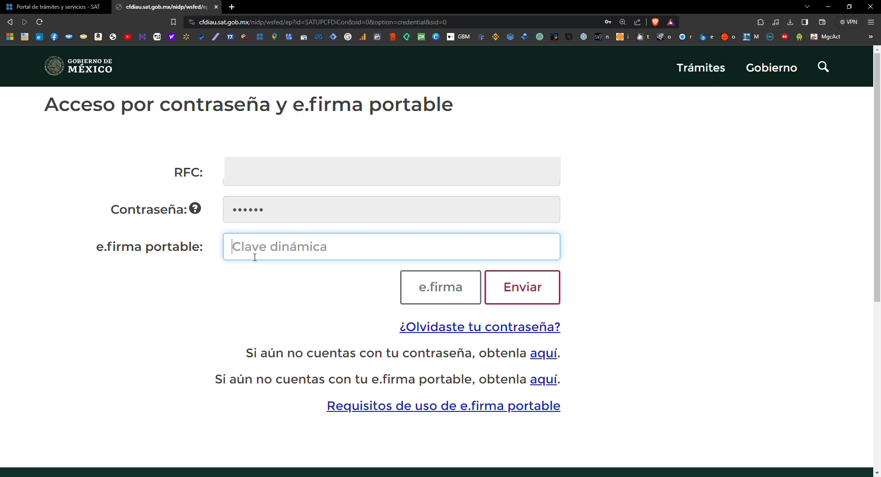
text(1)
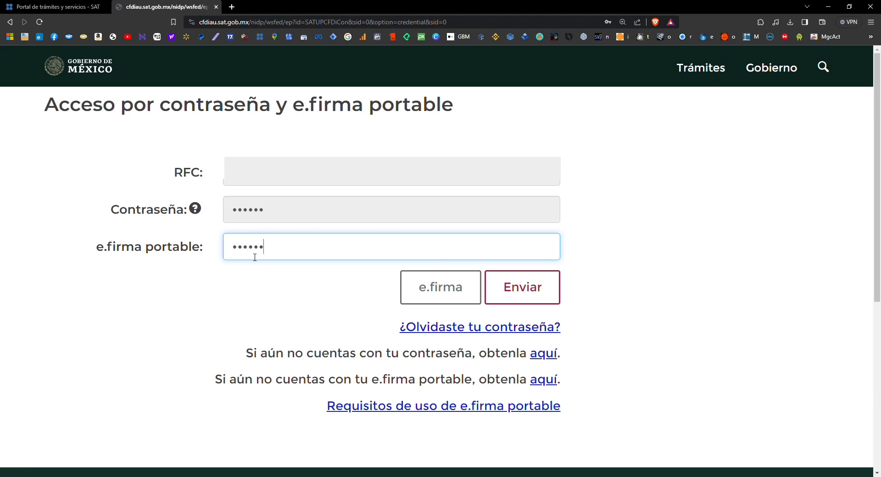
click(524, 301)
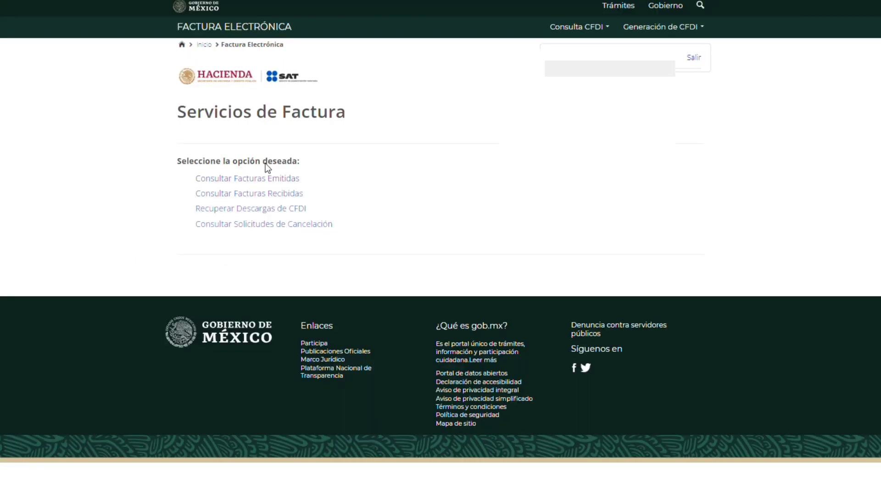
Search received invoices by Fecha de Emisión for year 2023, month 02.
click(270, 194)
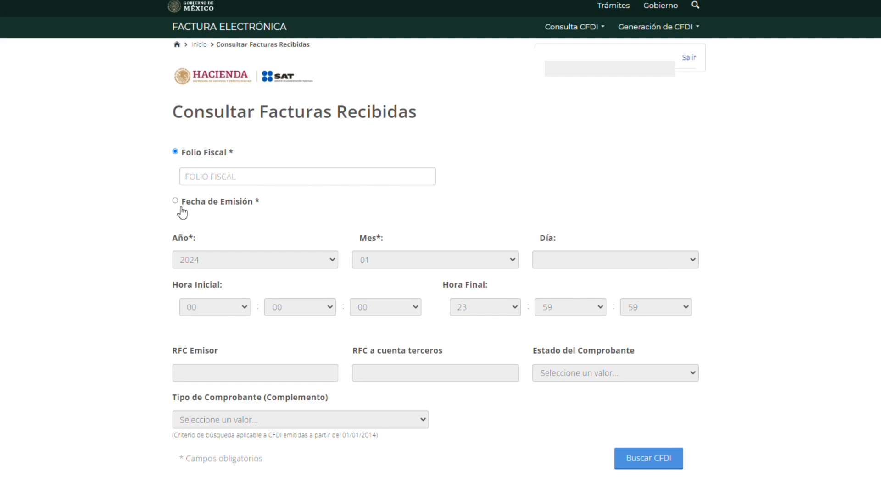
click(176, 203)
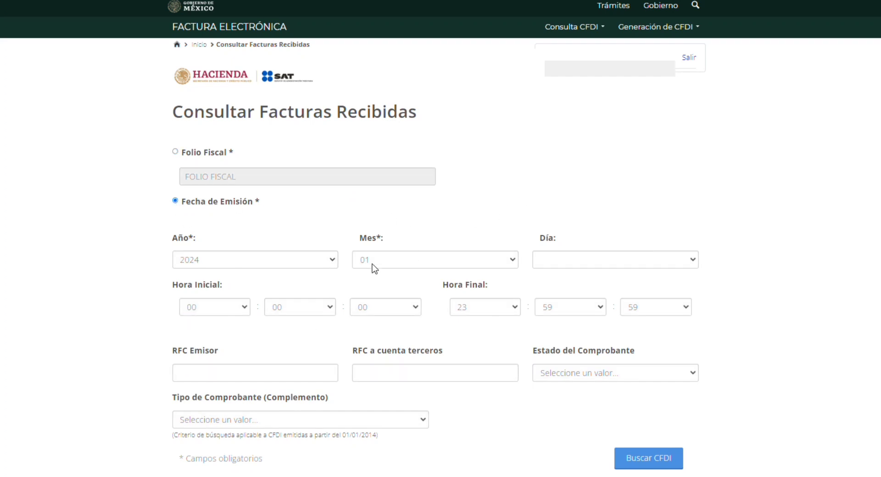
click(319, 262)
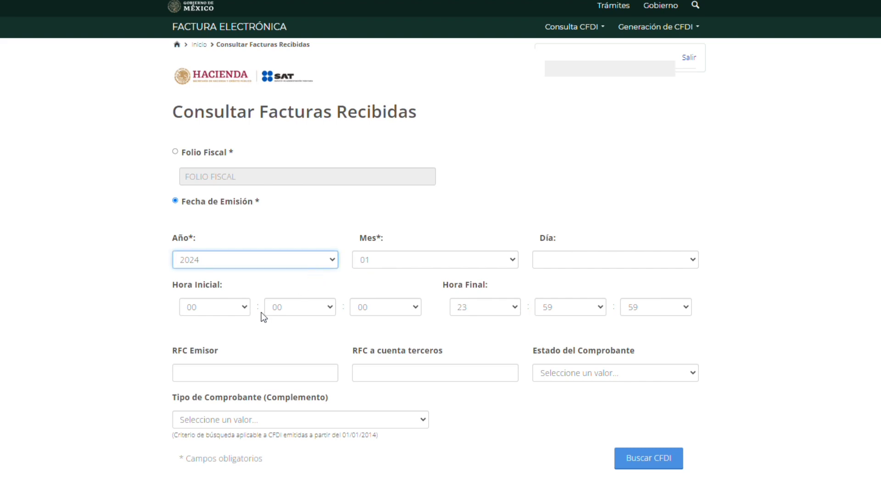
click(503, 260)
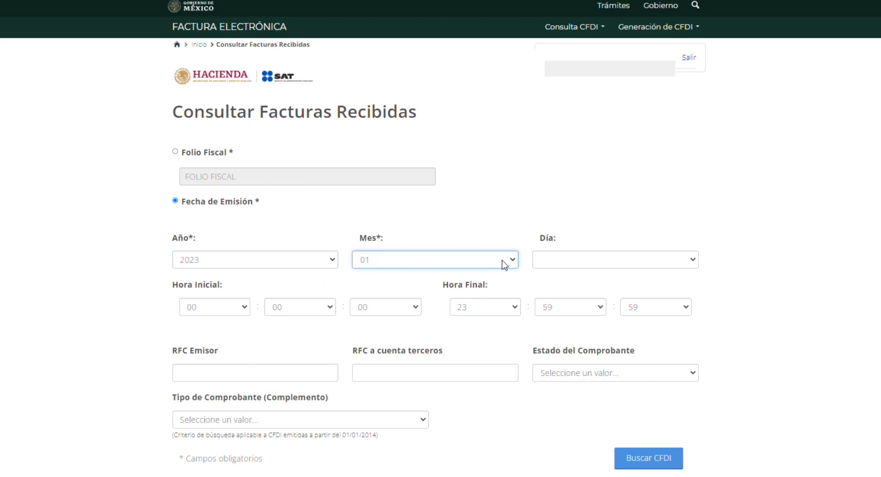
click(687, 181)
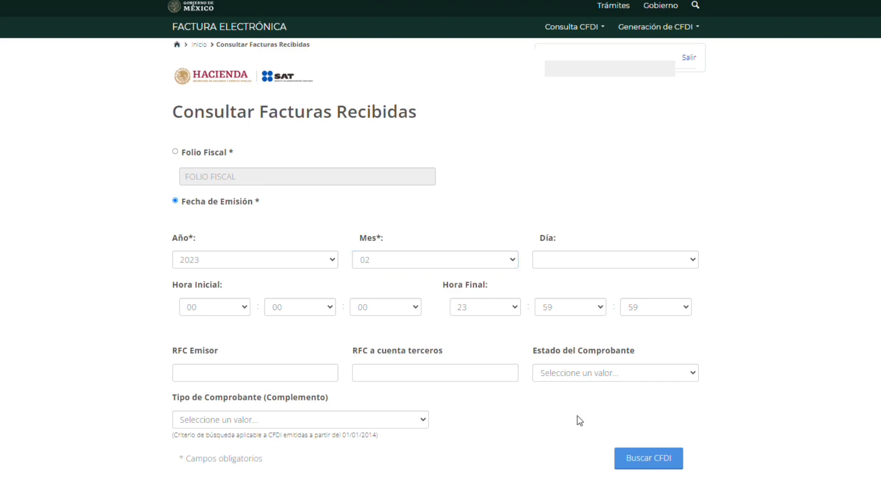
click(667, 457)
Select all February 2023 result rows using the Acciones header checkbox.
scroll(687, 331, down, 2)
scroll(687, 326, down, 5)
scroll(687, 326, down, 4)
scroll(687, 326, down, 4)
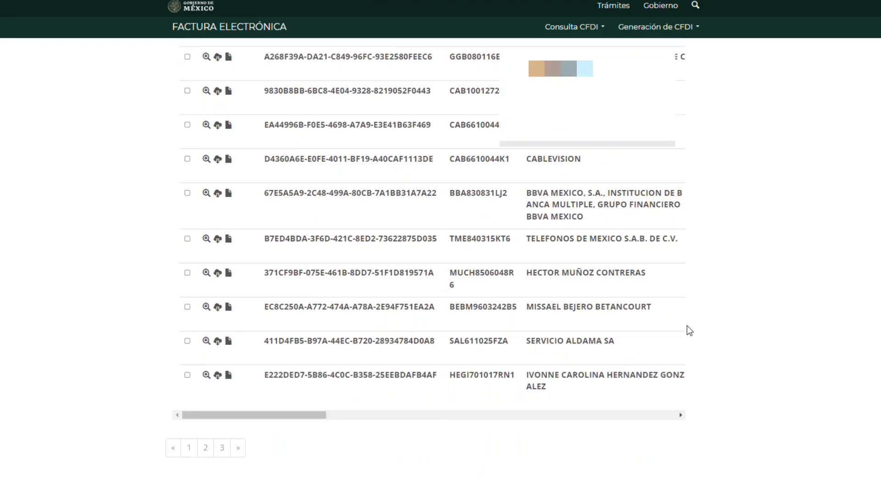
scroll(687, 326, down, 5)
scroll(520, 394, up, 3)
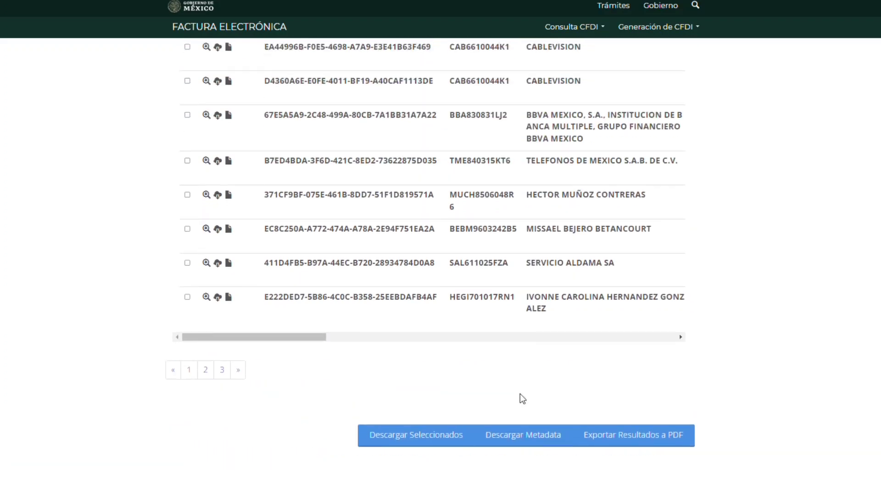
scroll(520, 394, up, 6)
scroll(520, 393, up, 3)
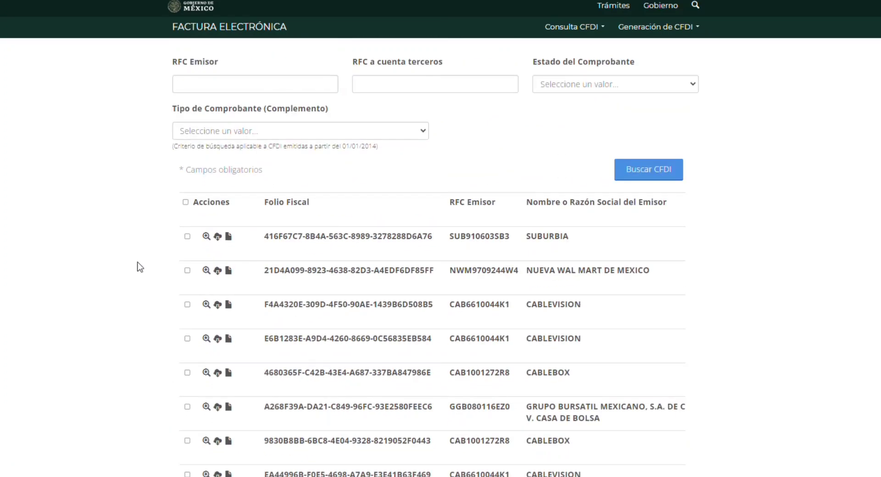
click(186, 203)
scroll(486, 216, down, 4)
scroll(463, 370, down, 8)
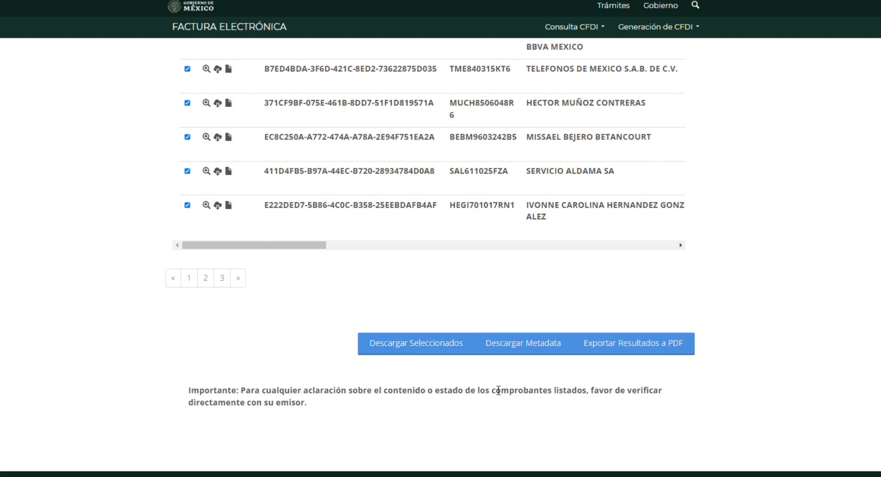
scroll(500, 389, up, 1)
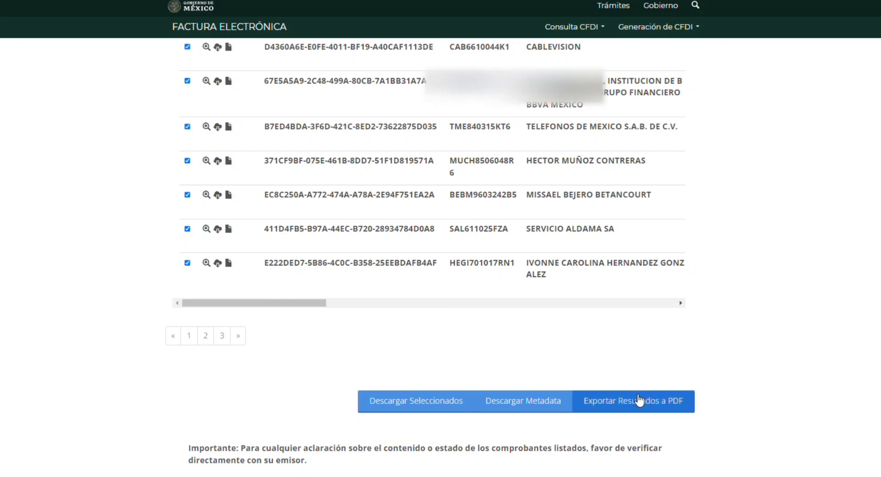
scroll(605, 310, up, 3)
scroll(453, 329, up, 10)
scroll(453, 329, up, 1)
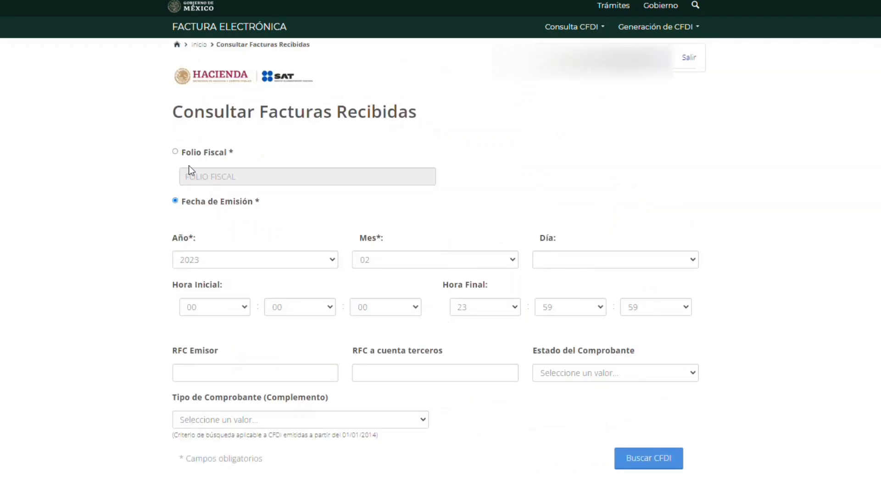
Return to Inicio and open the Recuperar Descargas de CFDI list.
click(199, 45)
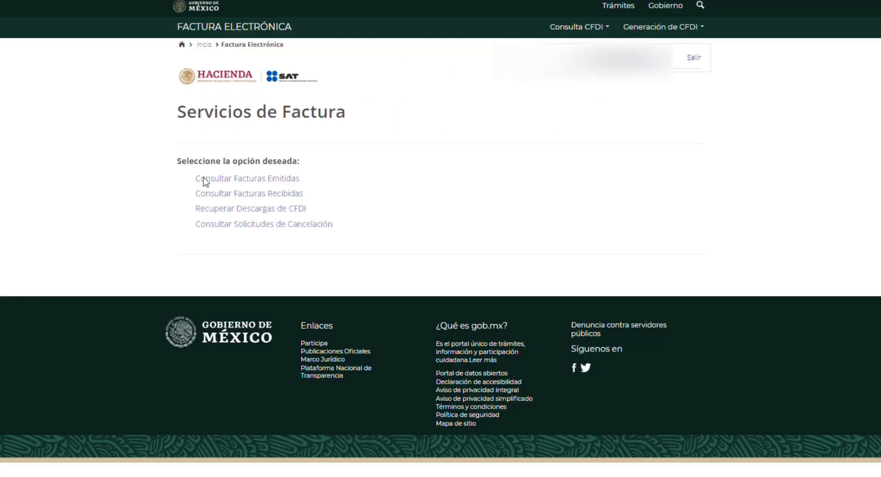
click(229, 209)
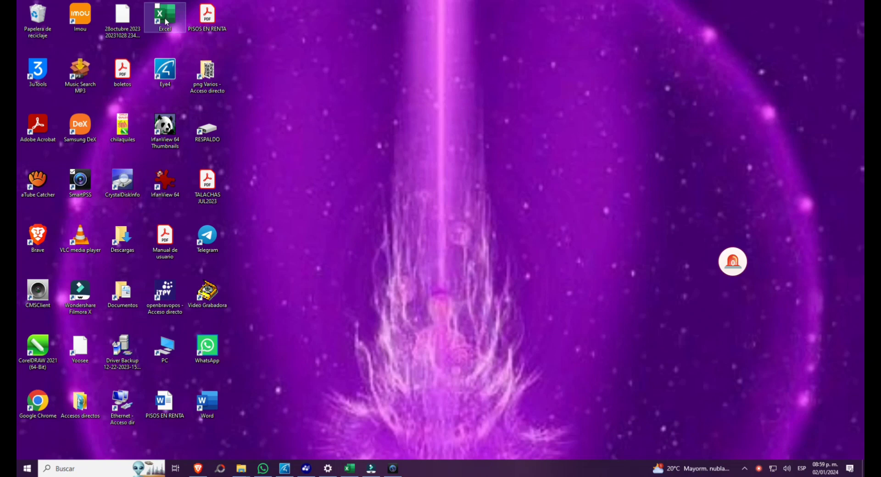
Start a blank Excel workbook and bring up the Datos ribbon.
double_click(174, 23)
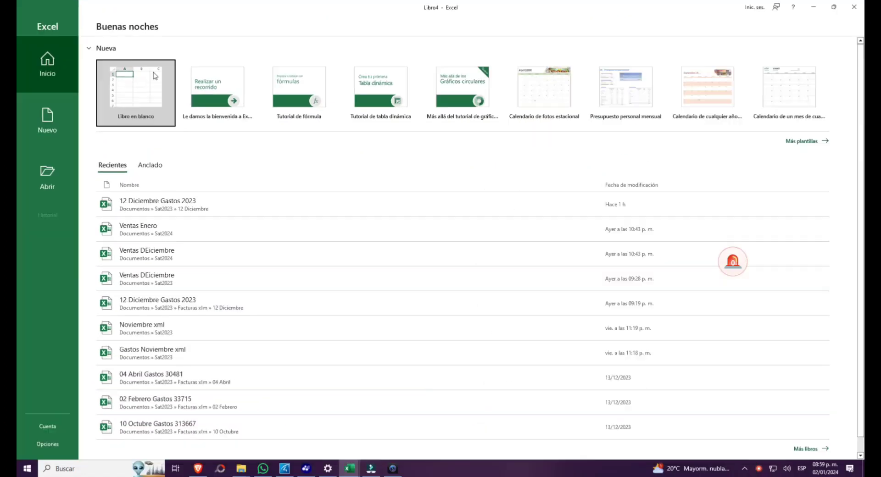
click(124, 89)
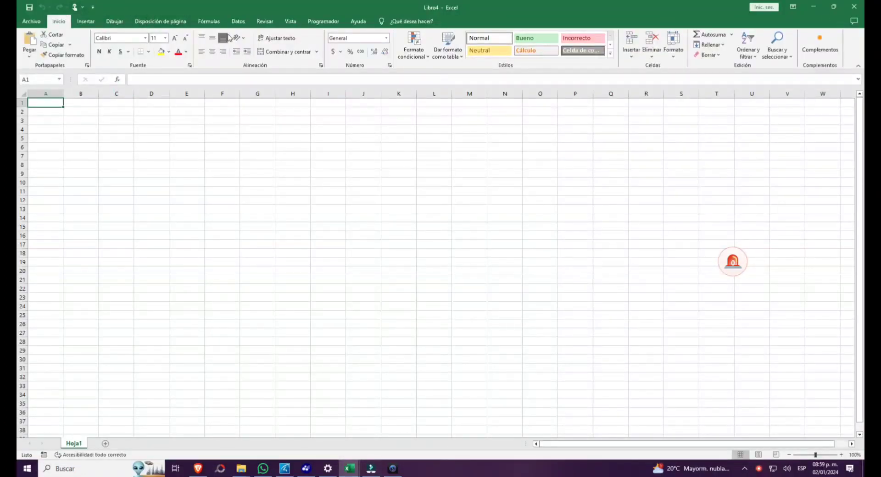
scroll(258, 24, down, 8)
click(239, 21)
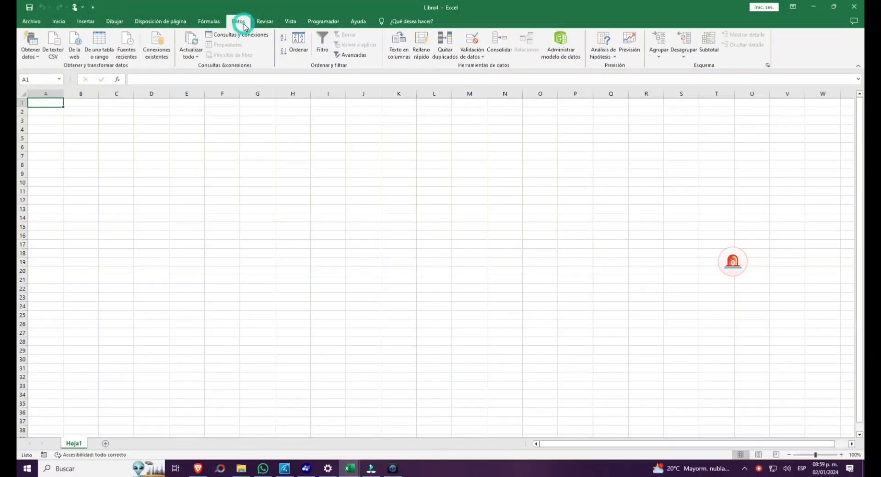
click(54, 51)
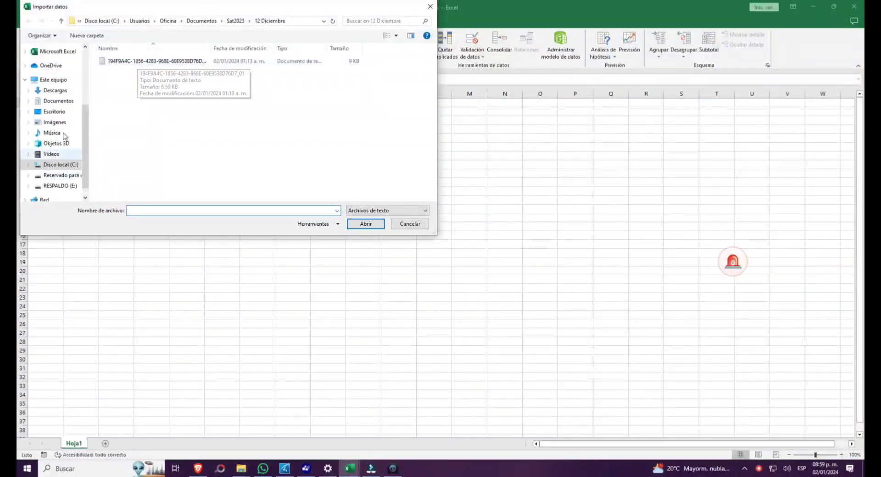
click(269, 21)
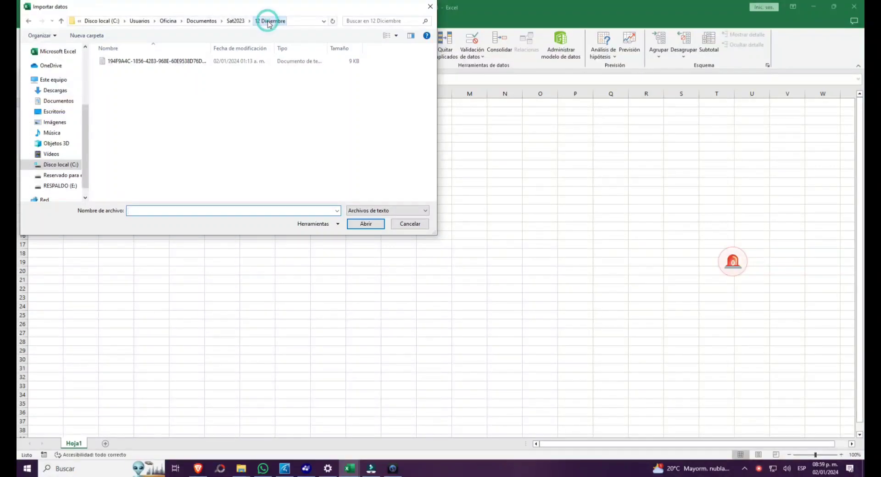
click(232, 21)
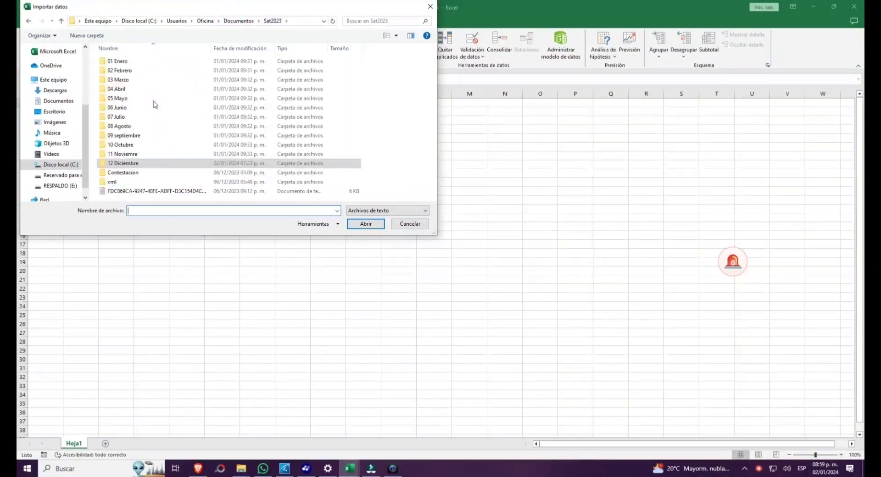
click(138, 163)
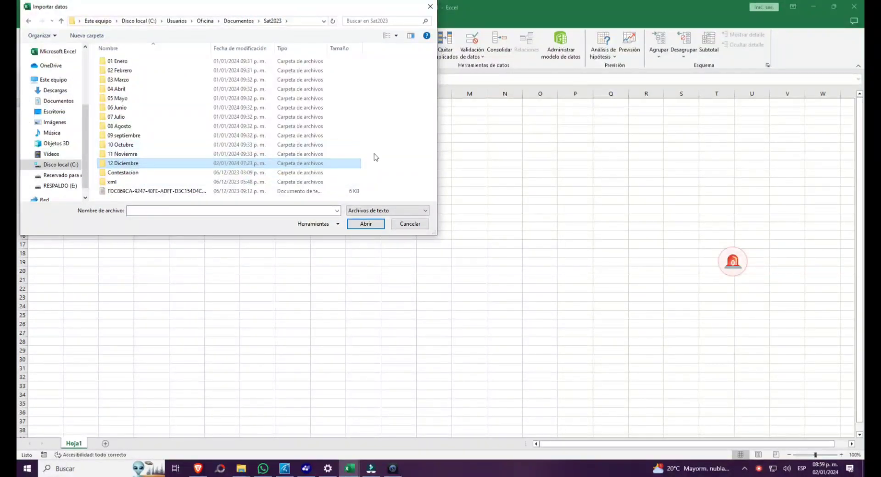
double_click(148, 165)
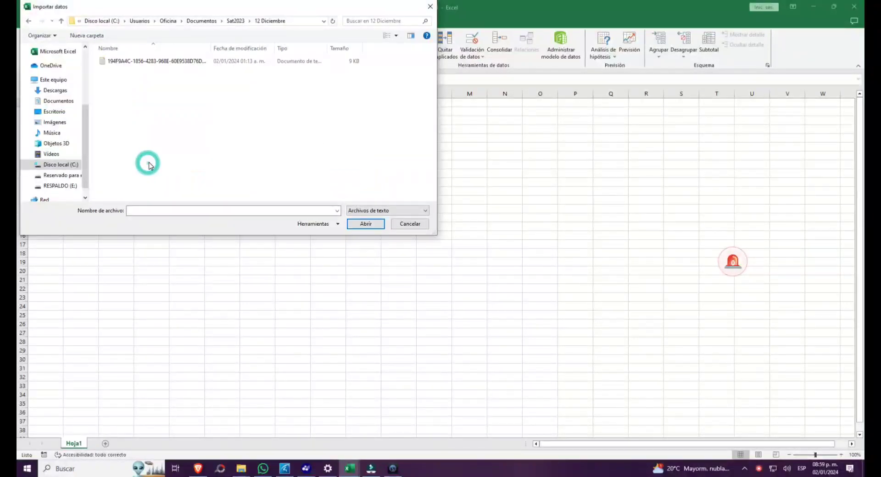
click(173, 61)
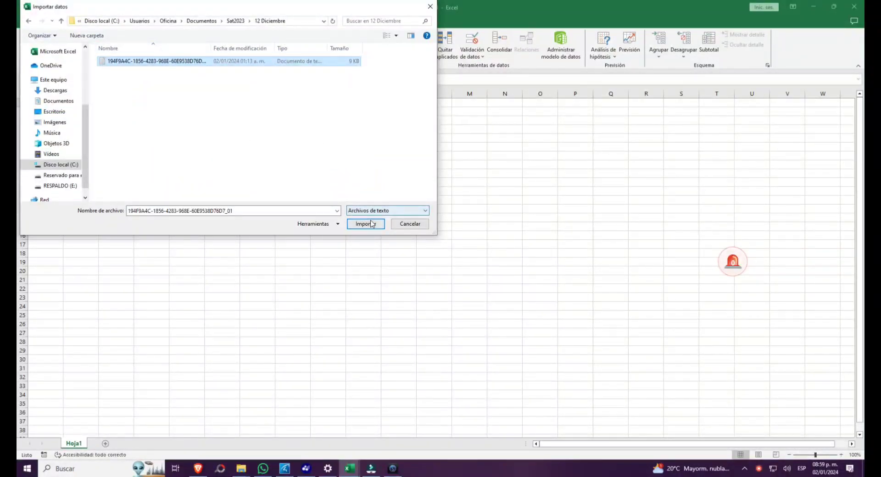
click(365, 224)
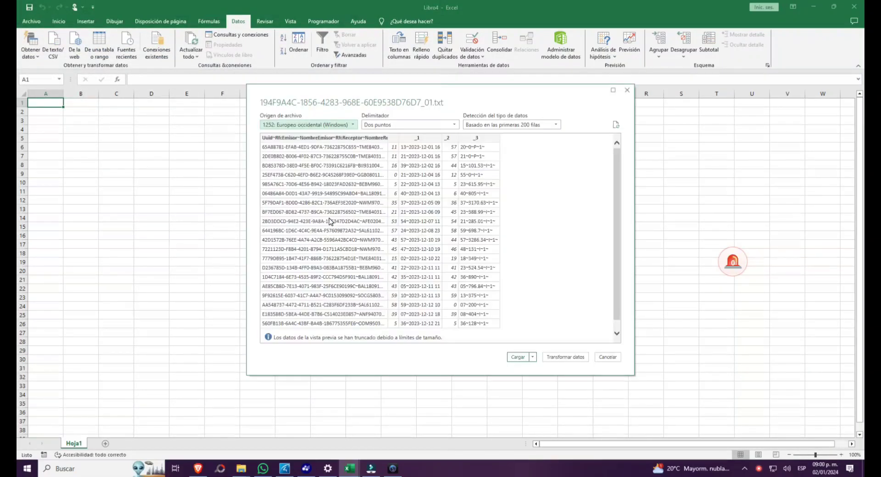
Split the imported text on a custom ~ delimiter and send it to Power Query Editor.
click(412, 127)
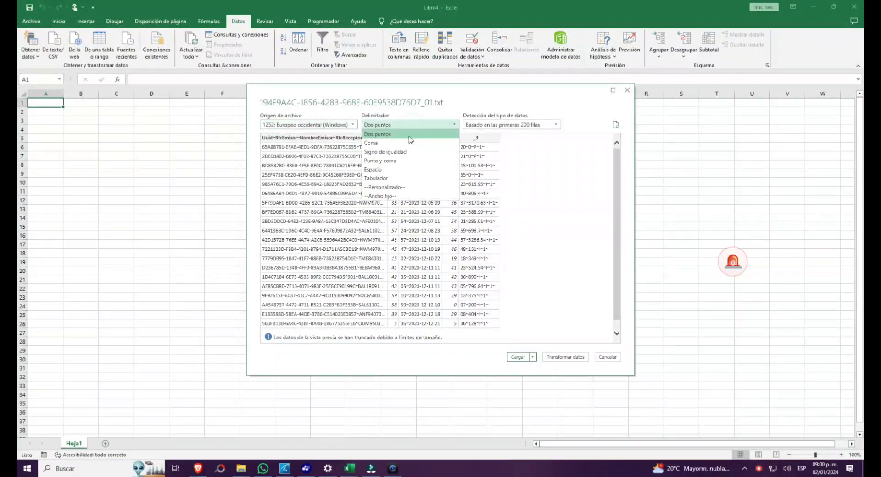
click(405, 188)
text(~)
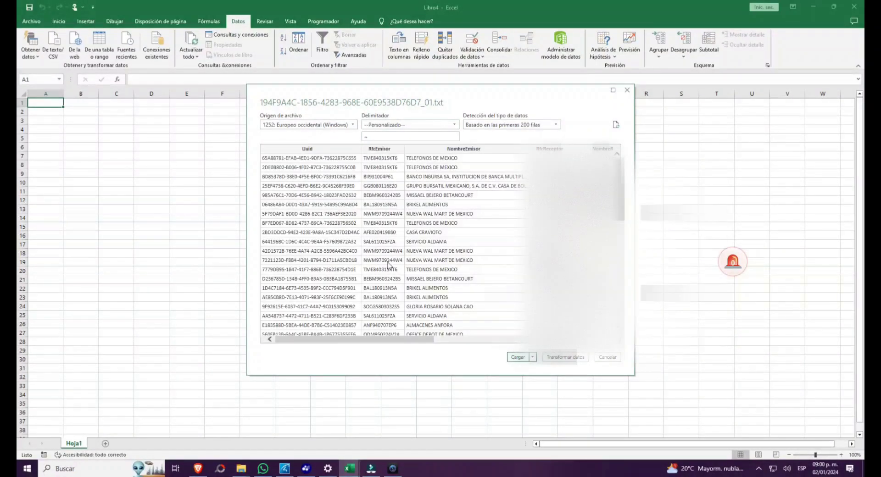
click(325, 149)
click(514, 359)
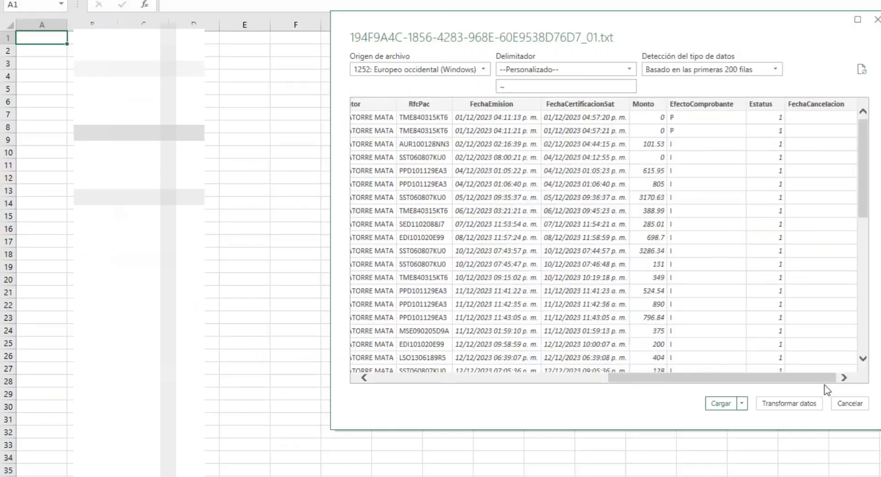
click(565, 357)
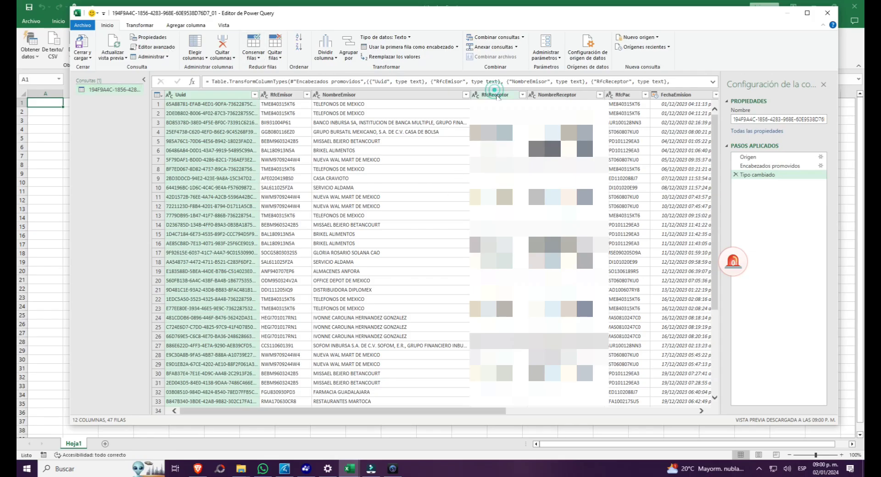
Delete the RfcReceptor and NombreReceptor columns and load the 47 rows to a sheet.
click(495, 95)
key(shift+Right)
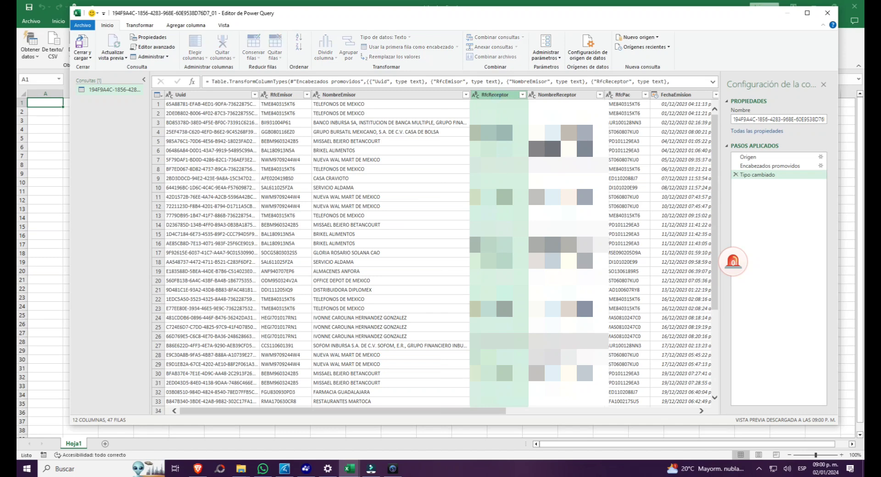
key(Delete)
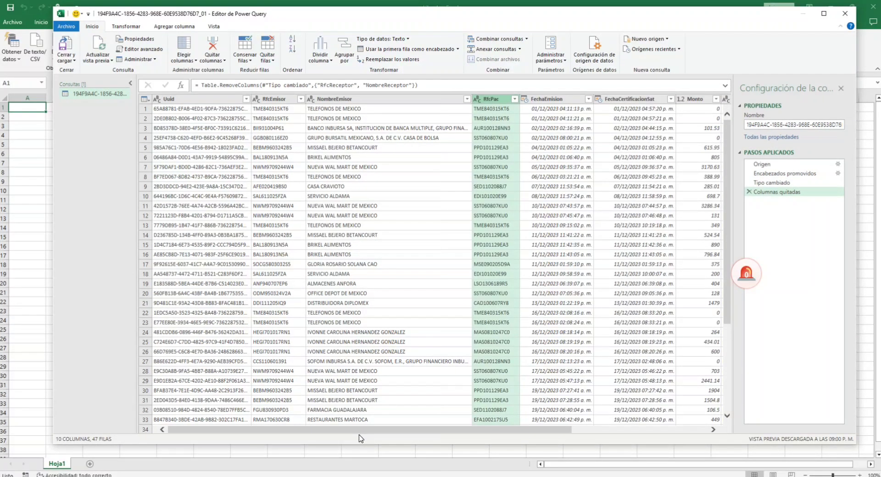
drag(359, 430, 493, 430)
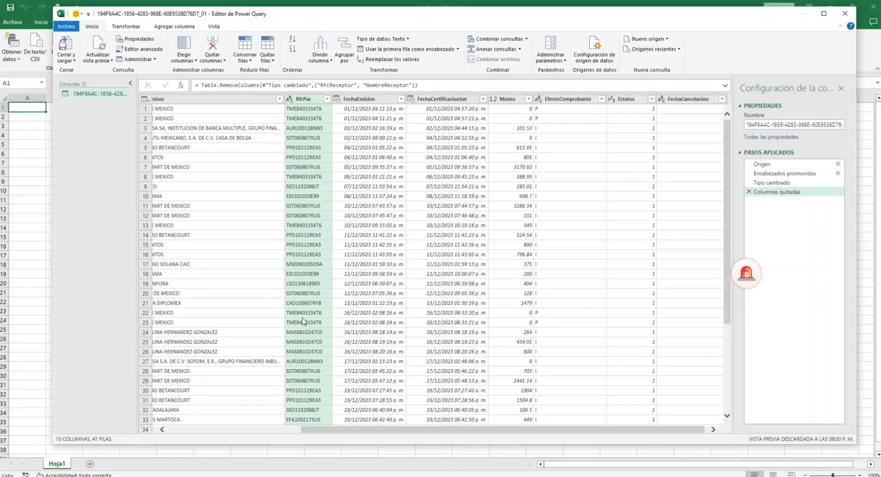
click(65, 46)
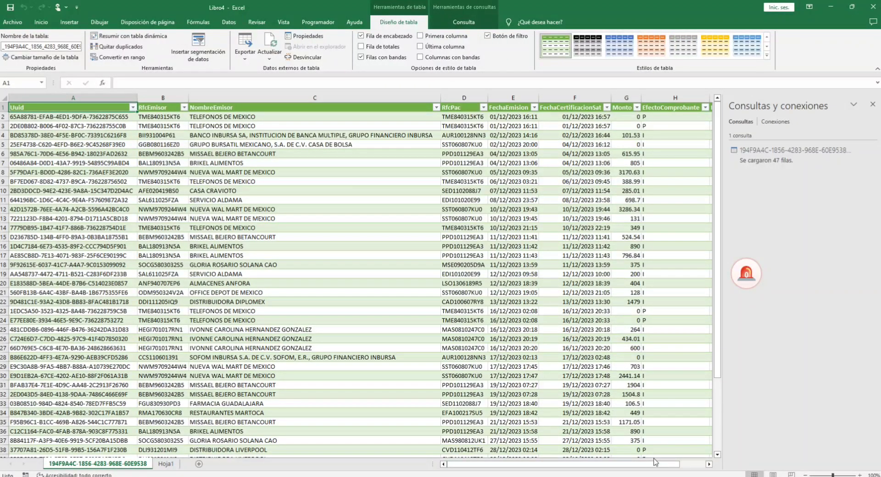
AutoSum the Monto column G2:G48 into G49 with =SUMA(G2:G48).
drag(655, 464, 680, 464)
scroll(546, 263, down, 1)
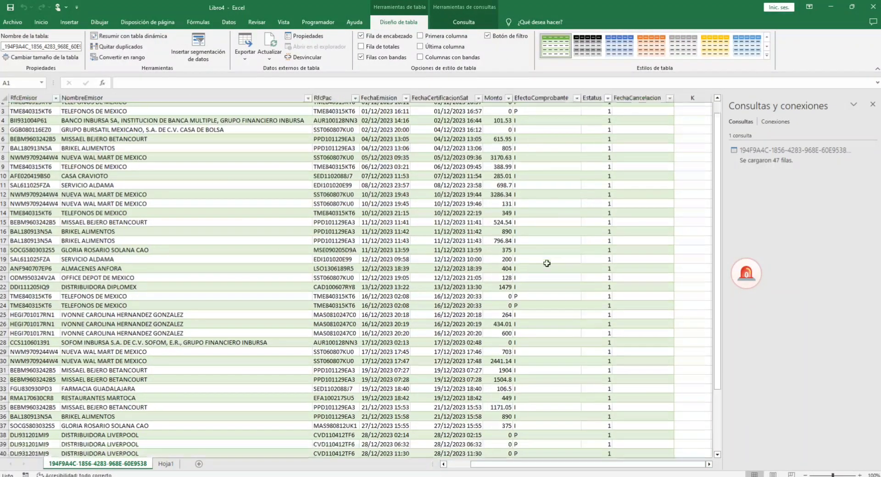
scroll(547, 263, down, 1)
scroll(531, 243, up, 2)
mouse_move(494, 118)
mouse_down()
mouse_move(510, 448)
mouse_move(484, 412)
mouse_up()
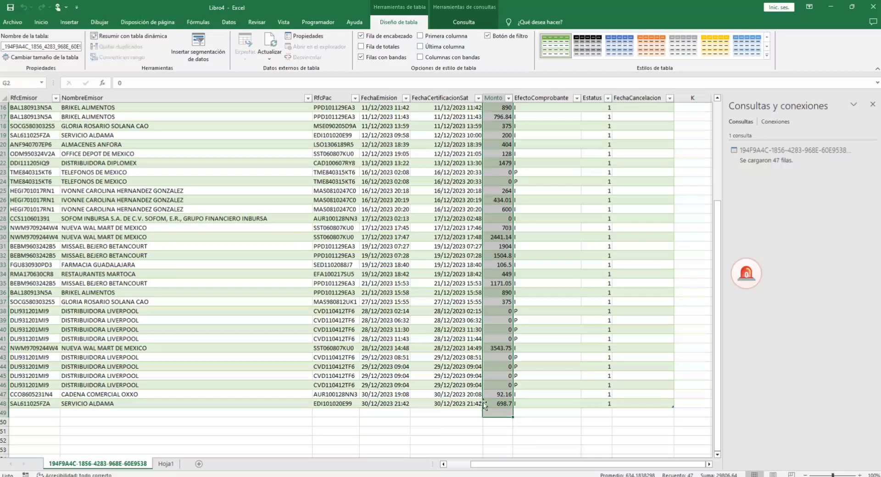
click(35, 23)
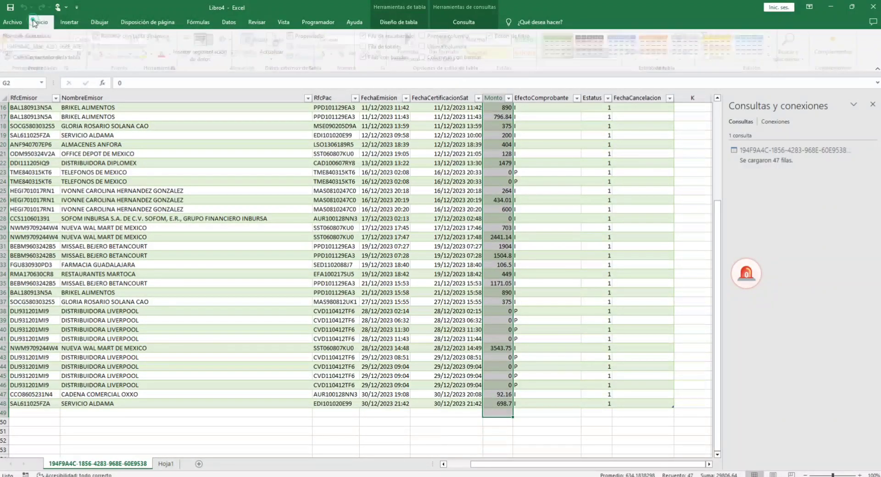
click(723, 36)
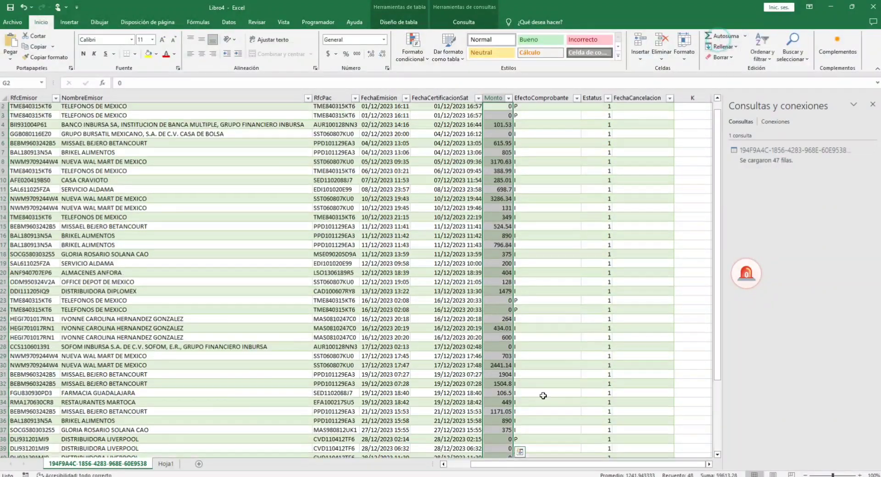
Confirm the 29806.64 total in G49 and go to the File page.
scroll(499, 386, down, 3)
click(537, 413)
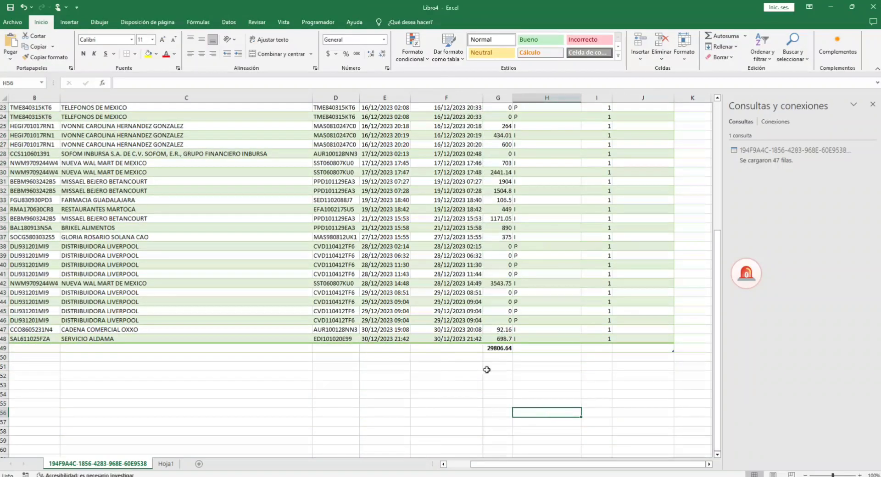
click(509, 347)
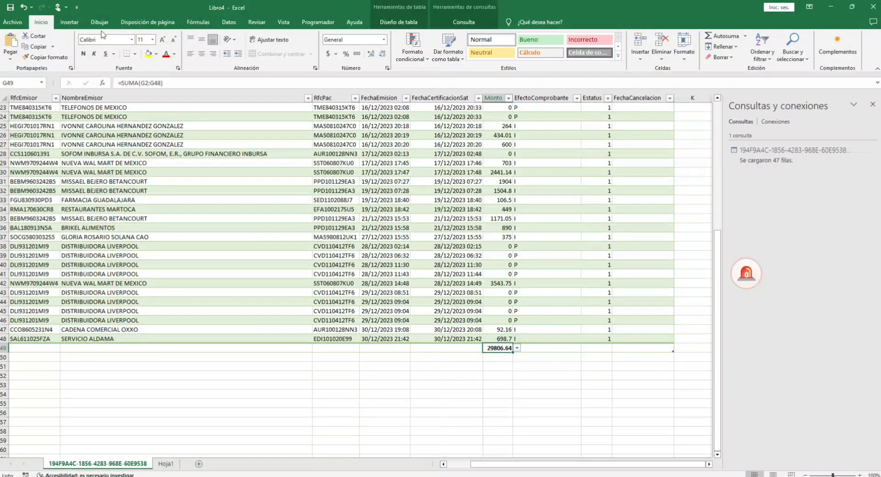
click(11, 23)
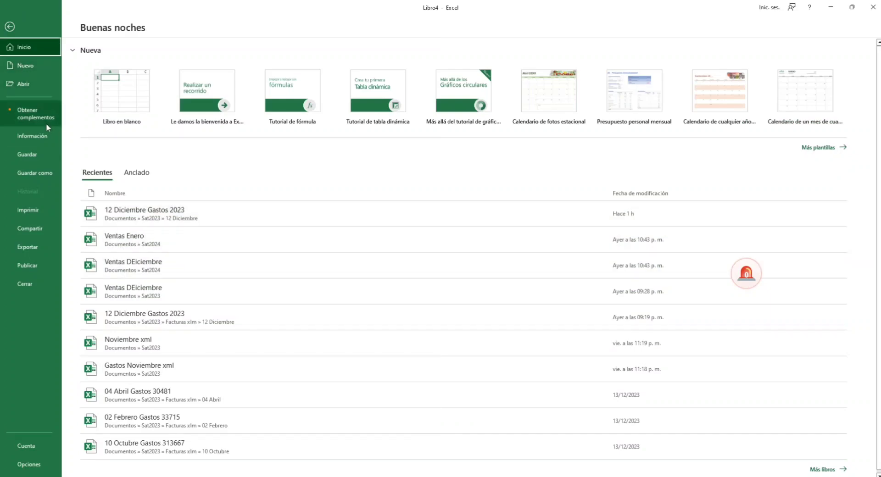
Start saving the workbook as 'Mes gastos y año' in Sat2023, then cancel without saving.
click(48, 178)
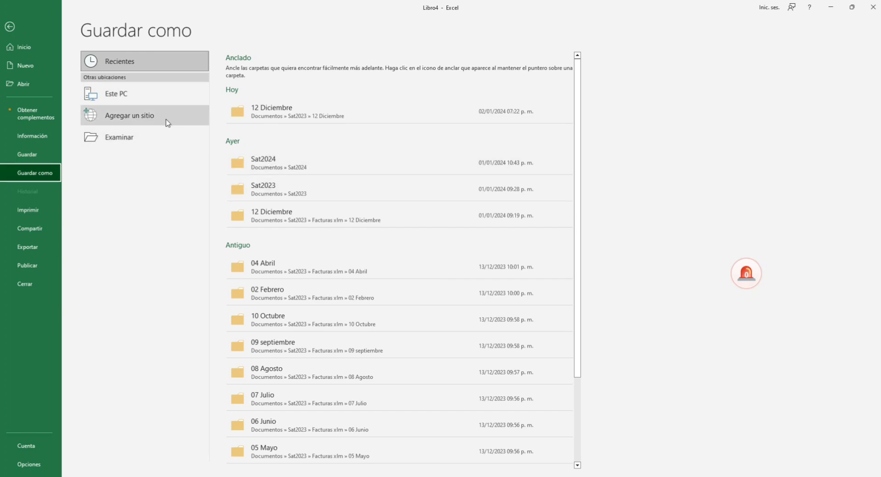
click(159, 134)
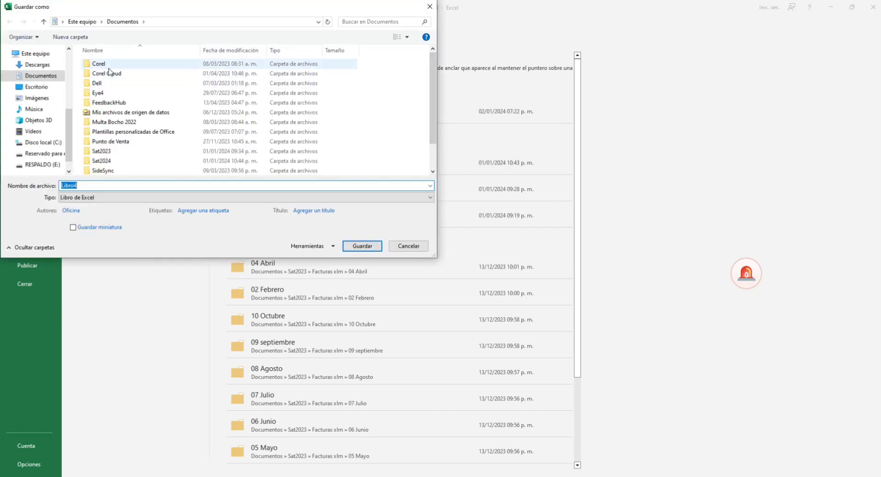
double_click(110, 151)
scroll(163, 174, down, 1)
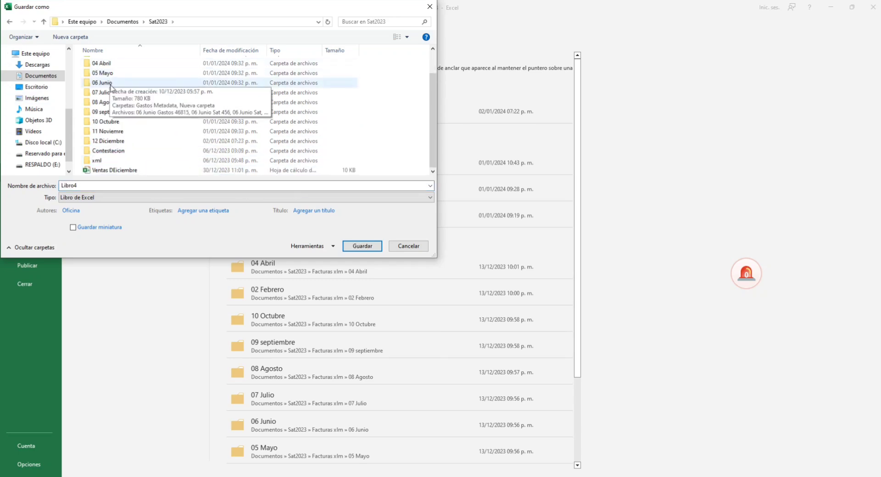
double_click(99, 184)
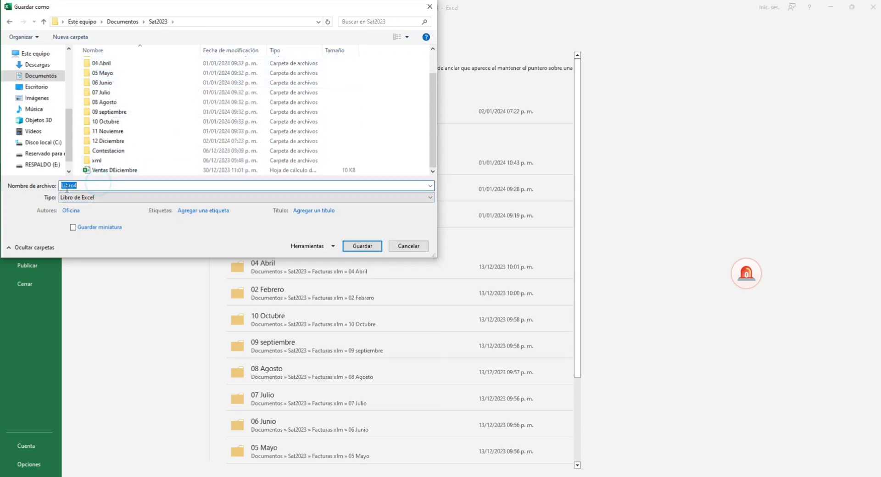
text(Me)
text(s gastos y año)
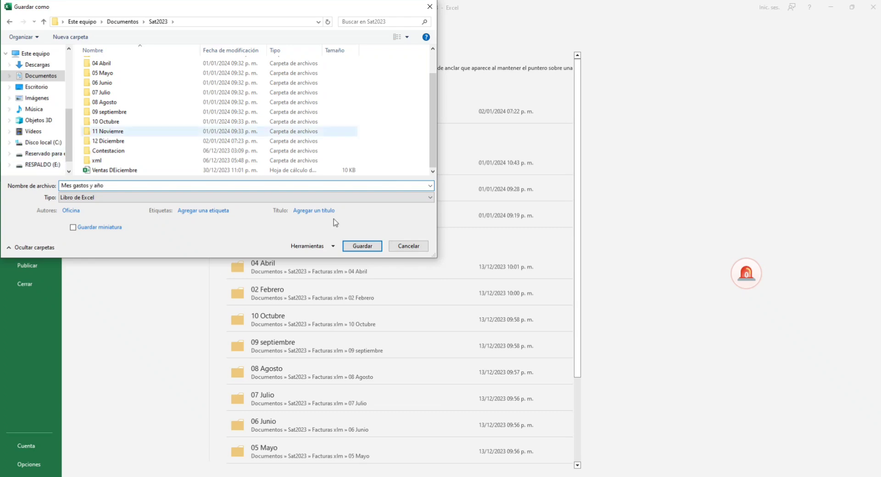
click(409, 248)
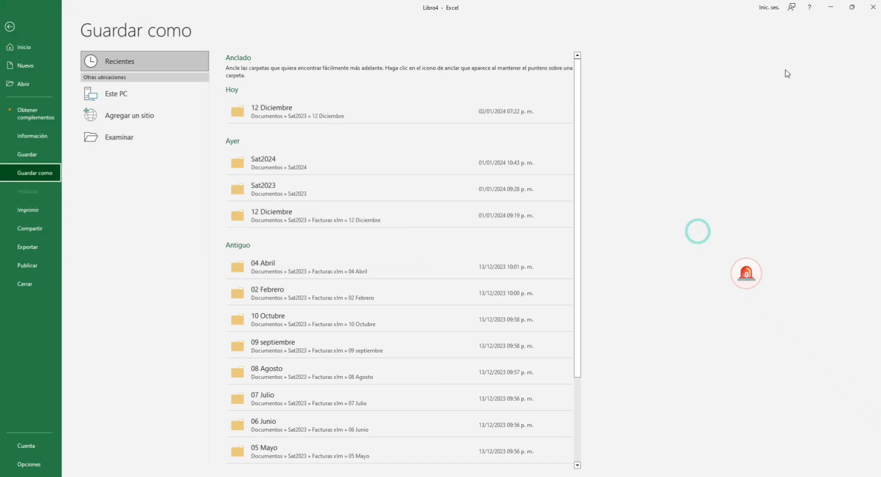
Leave the save page and start a new blank workbook in a maximized Excel window.
click(10, 27)
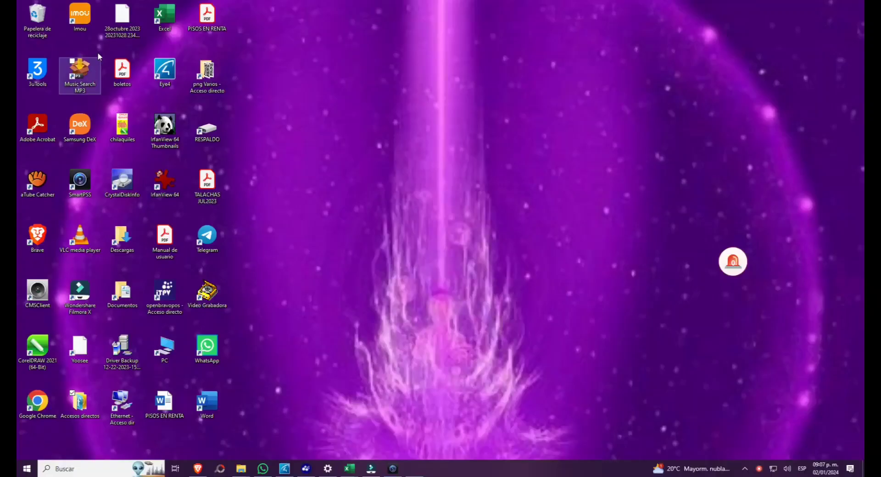
double_click(164, 18)
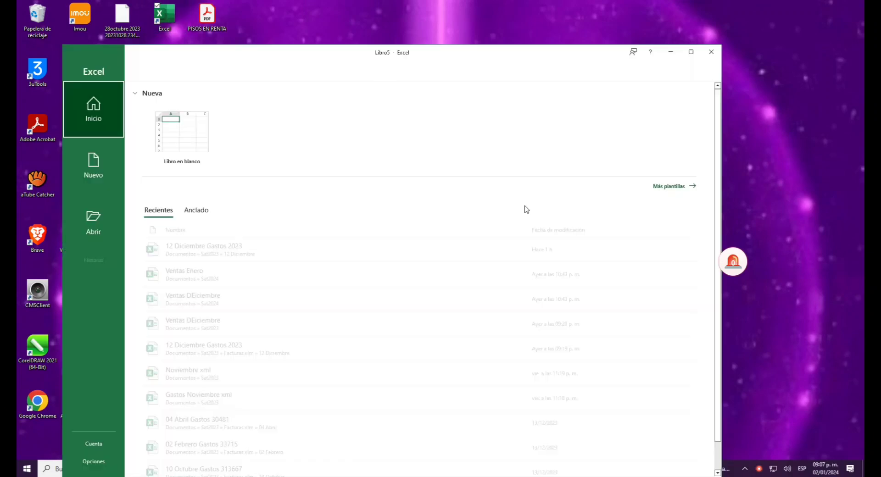
click(691, 53)
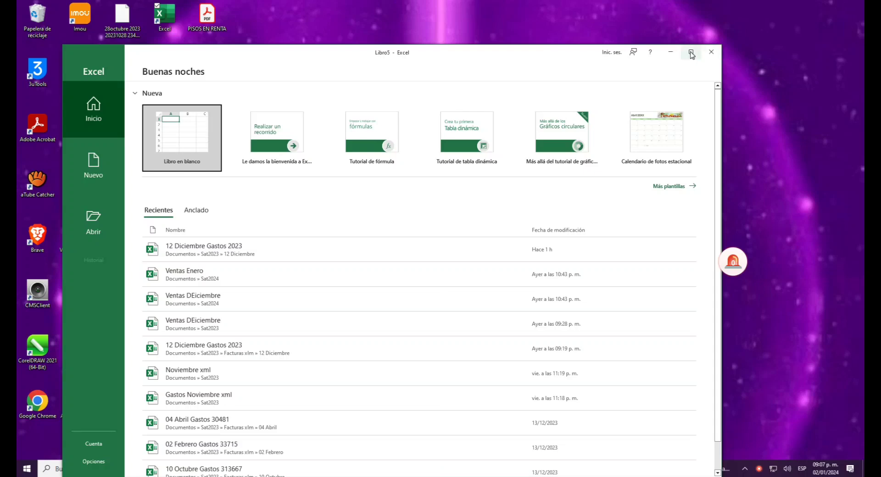
click(143, 100)
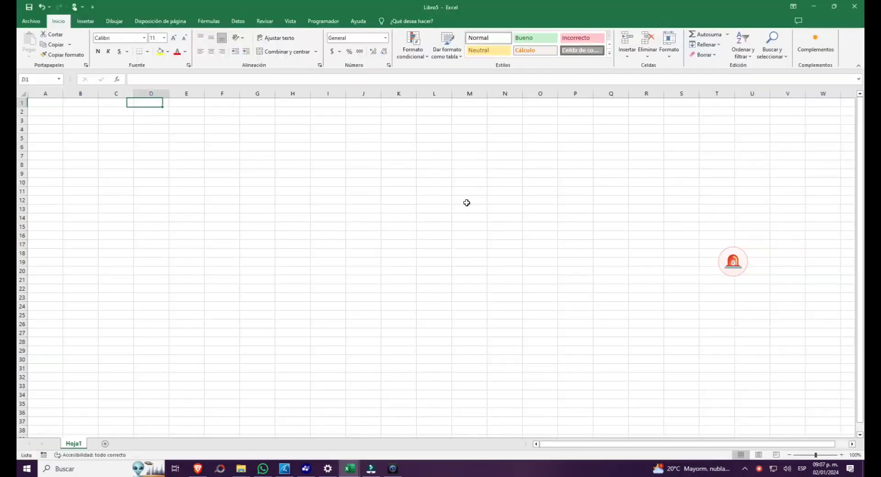
Begin a From Text/CSV import and choose the FDC069CA invoice text file in Sat2023.
click(238, 21)
click(61, 51)
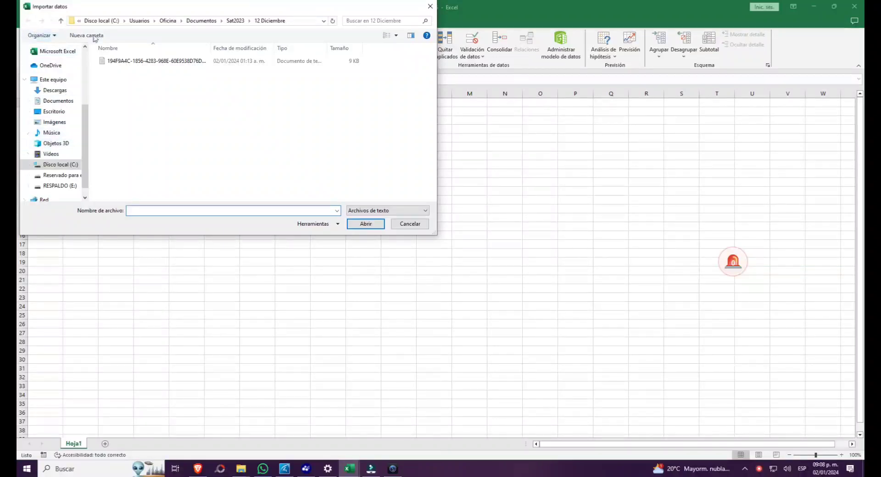
scroll(60, 138, up, 3)
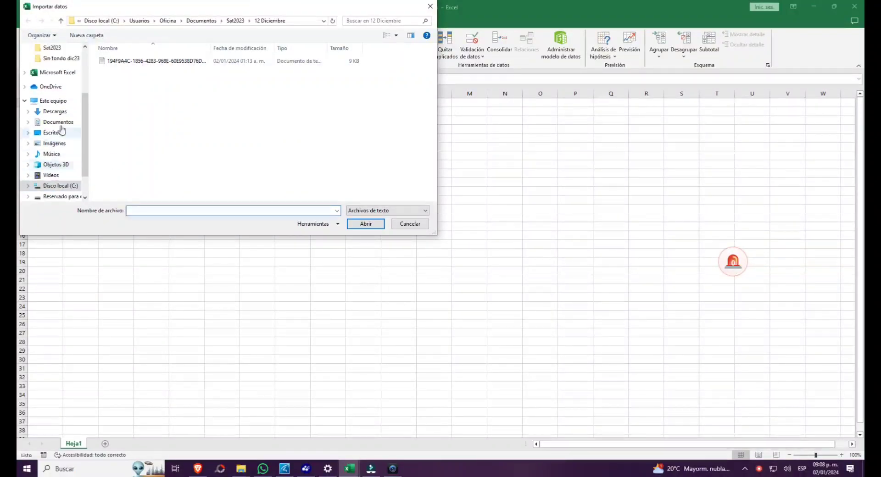
click(59, 79)
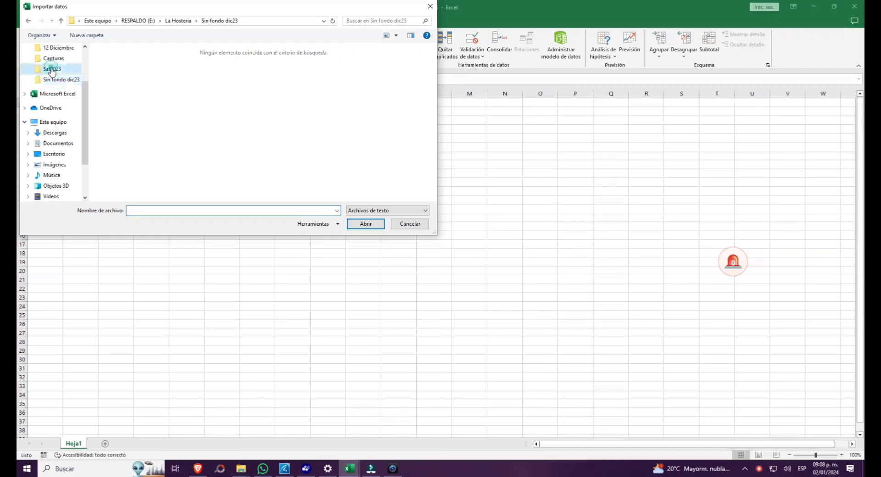
click(52, 69)
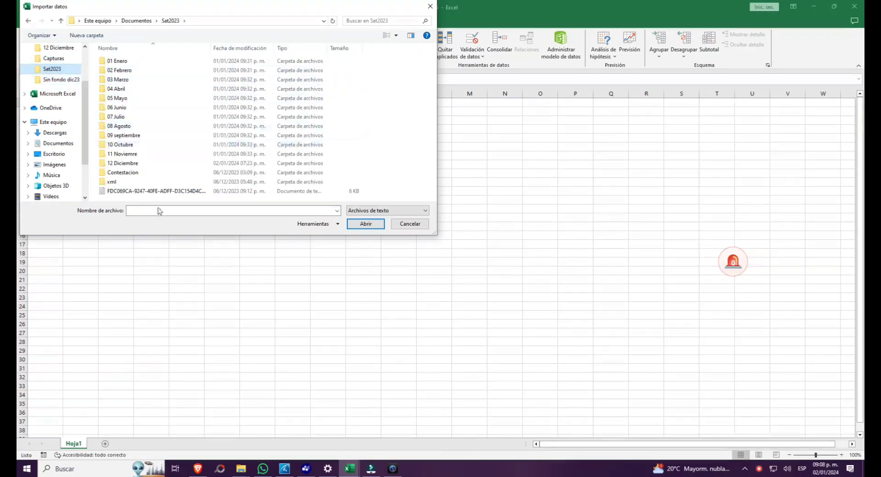
click(149, 191)
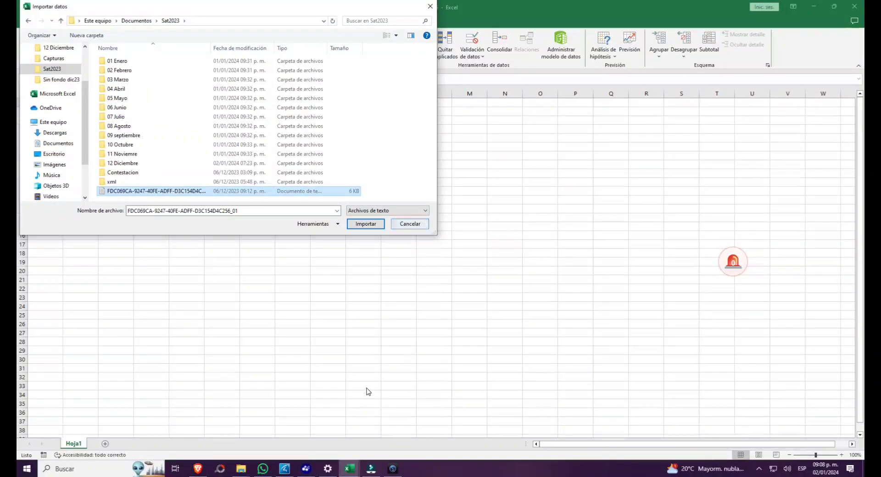
mouse_move(241, 469)
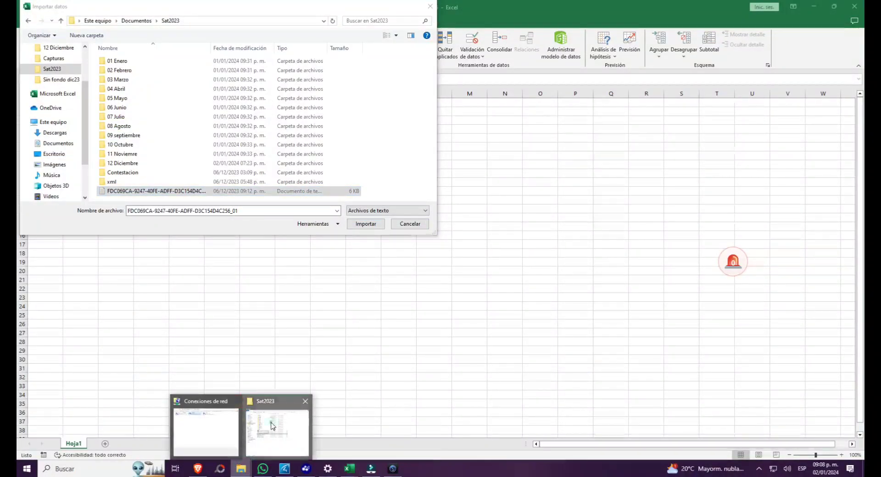
click(277, 427)
drag(284, 42, 564, 15)
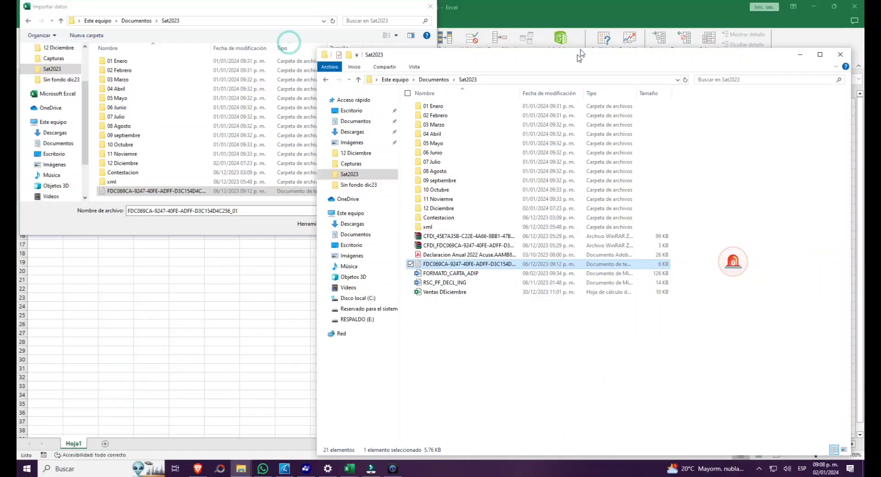
click(449, 208)
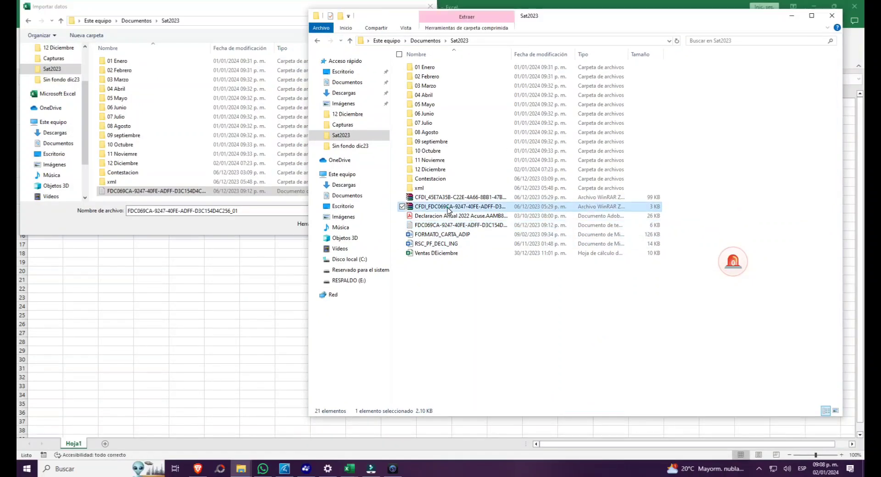
right_click(449, 209)
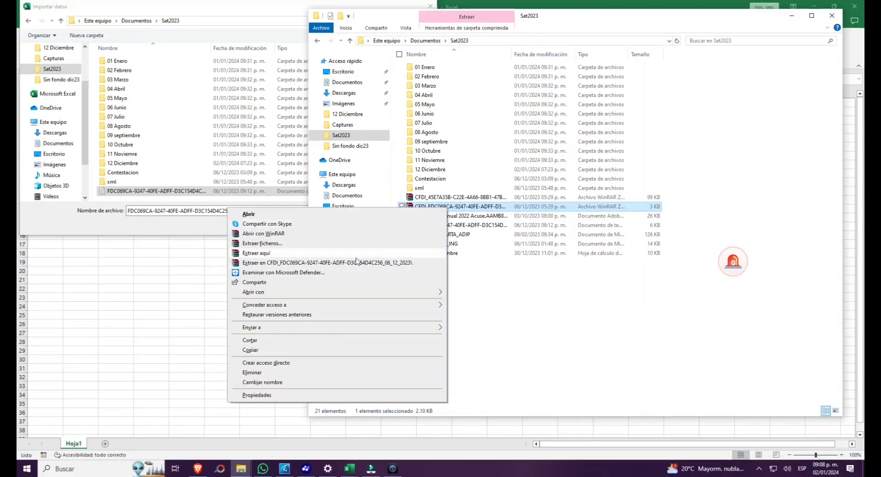
click(358, 213)
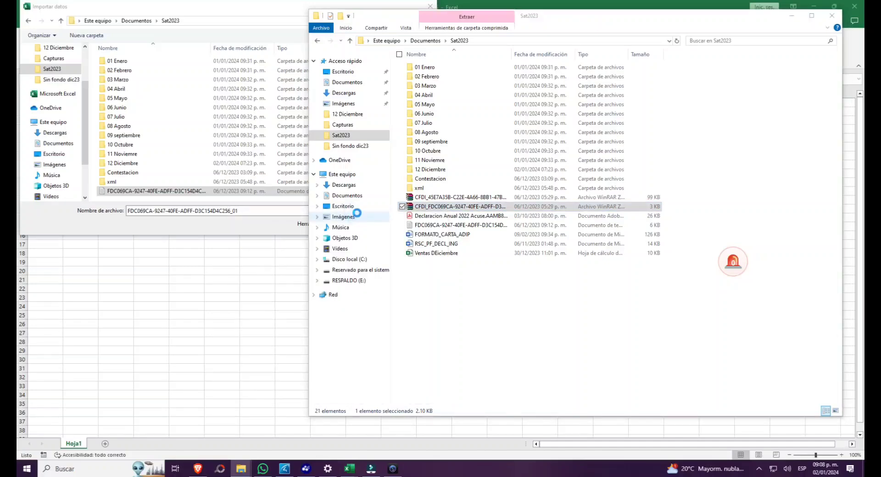
drag(359, 43, 461, 121)
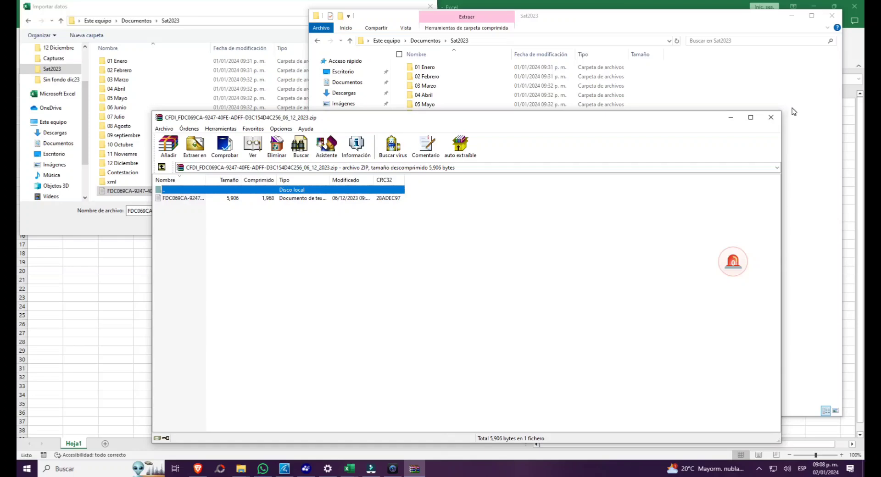
click(771, 117)
click(832, 15)
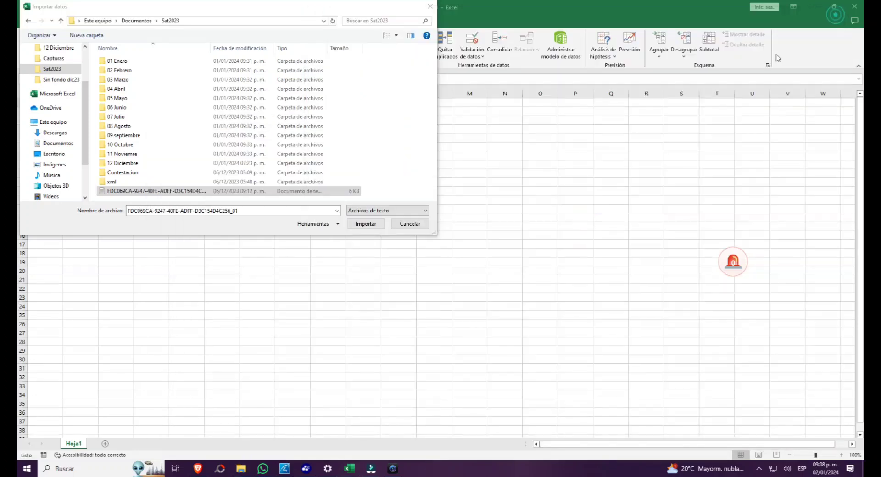
Confirm the invoice text-file import, then start a new blank workbook in a maximized Excel window.
click(372, 226)
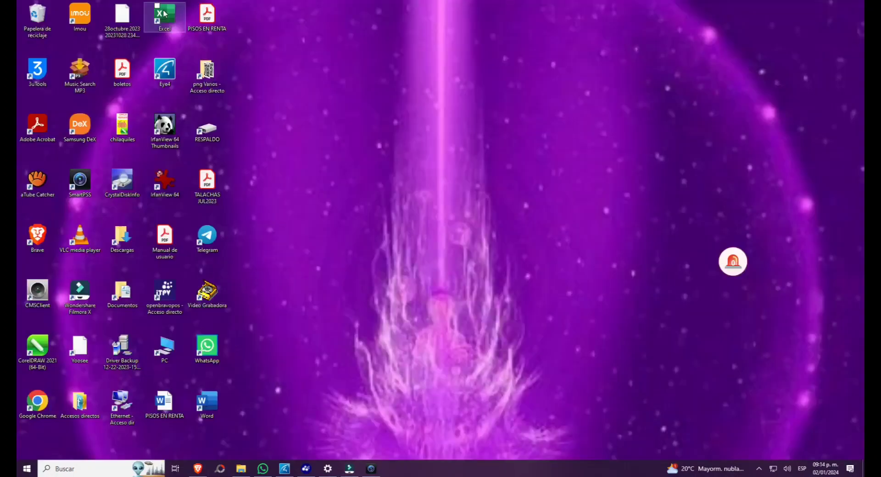
double_click(164, 14)
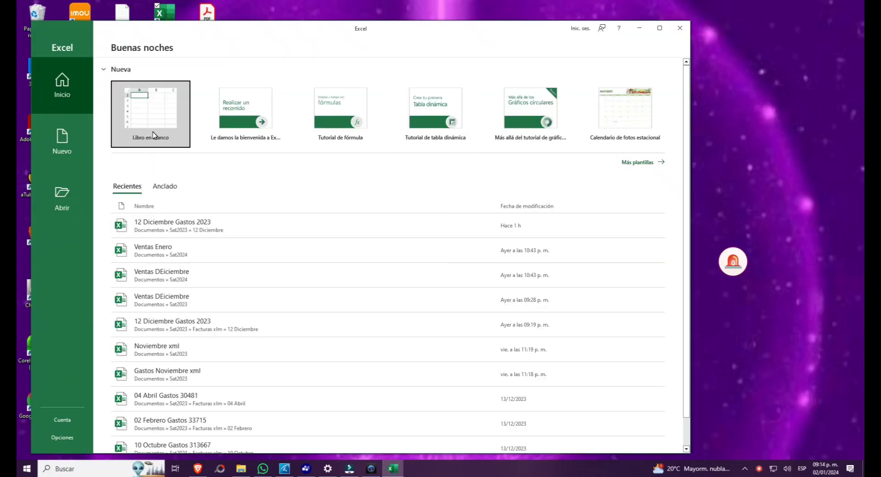
click(153, 136)
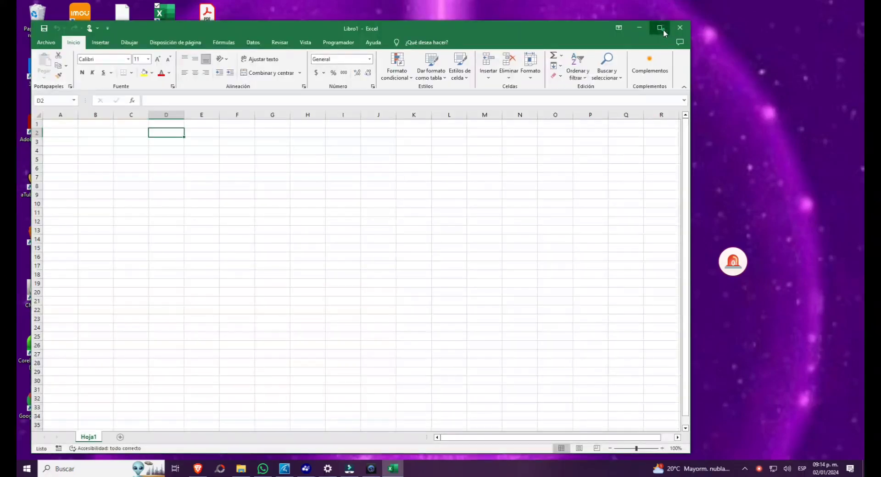
click(662, 29)
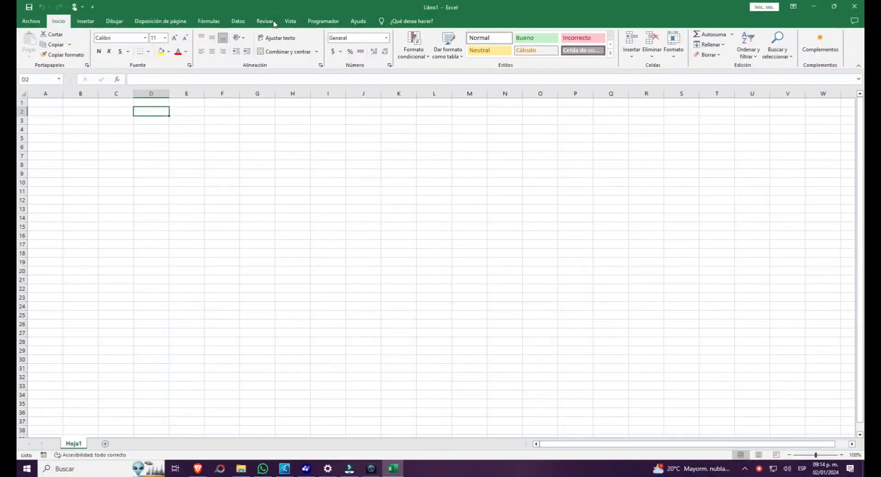
Start a From Folder import and browse to Sat2023\01 Enero, bringing up File Explorer to inspect it.
click(243, 26)
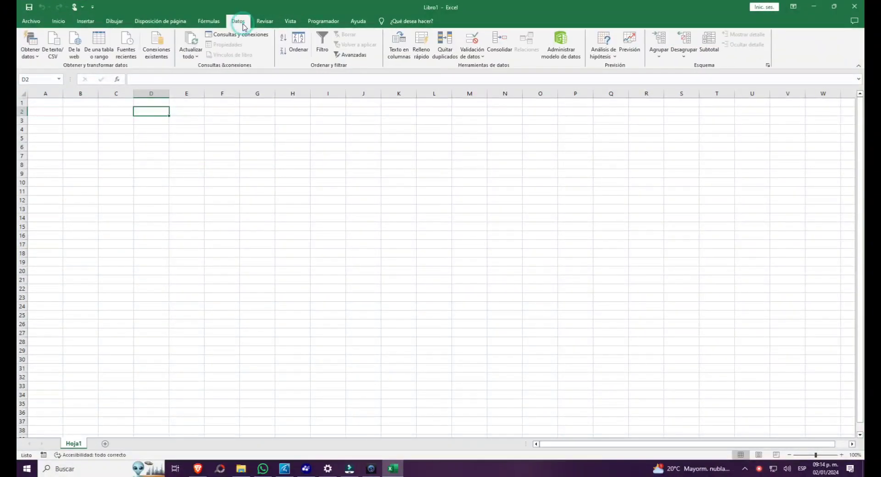
click(32, 48)
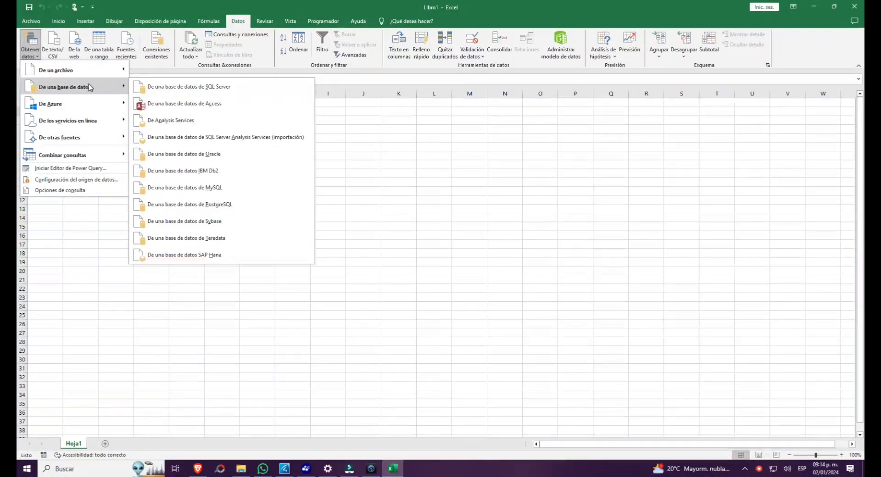
mouse_move(57, 70)
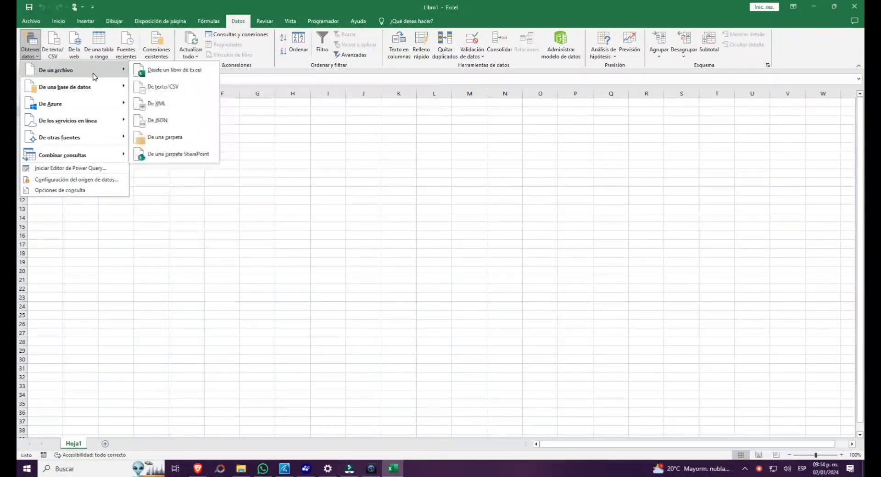
click(198, 137)
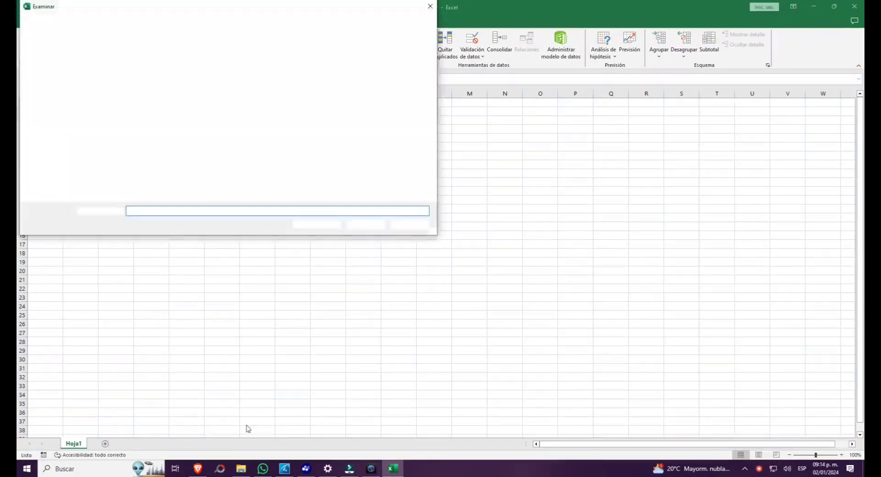
scroll(82, 109, down, 2)
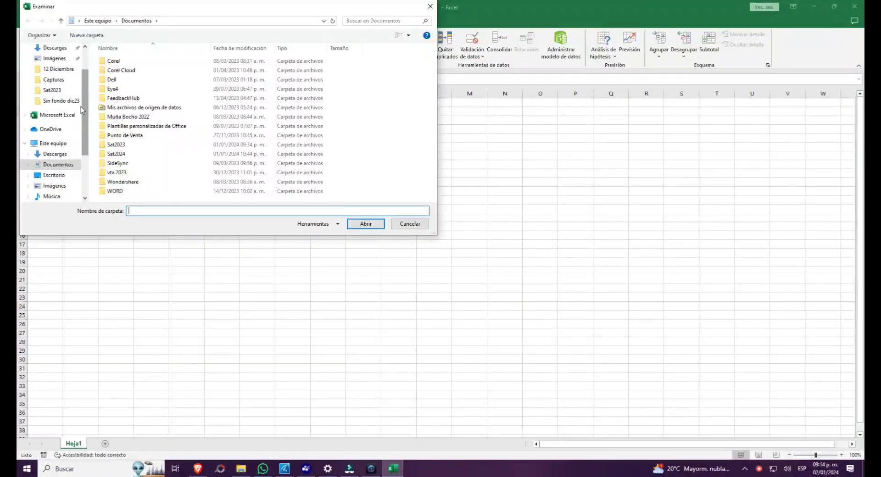
click(52, 90)
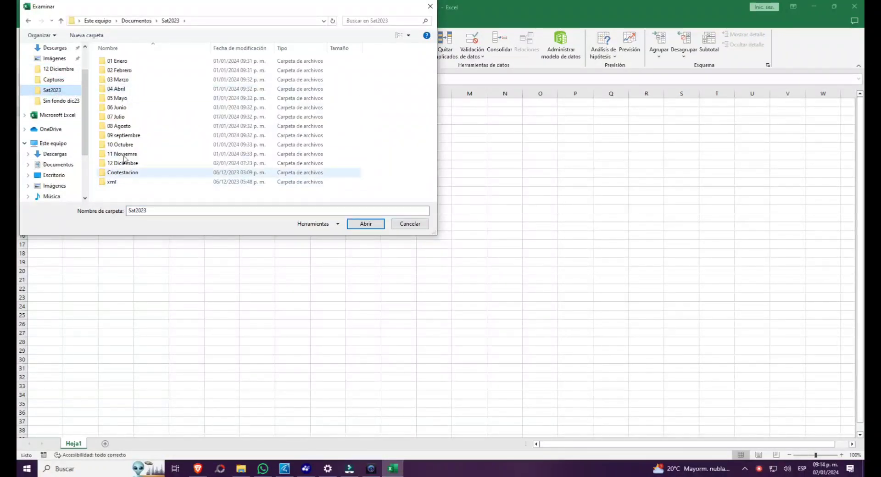
double_click(115, 61)
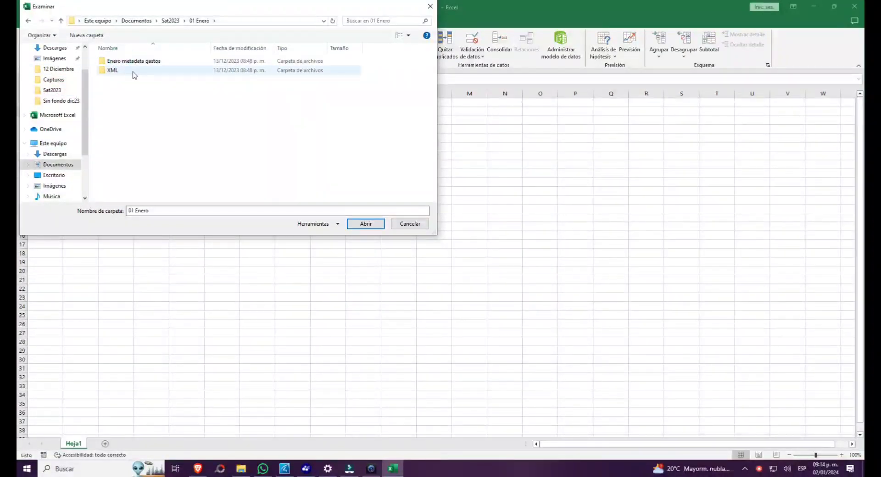
double_click(129, 70)
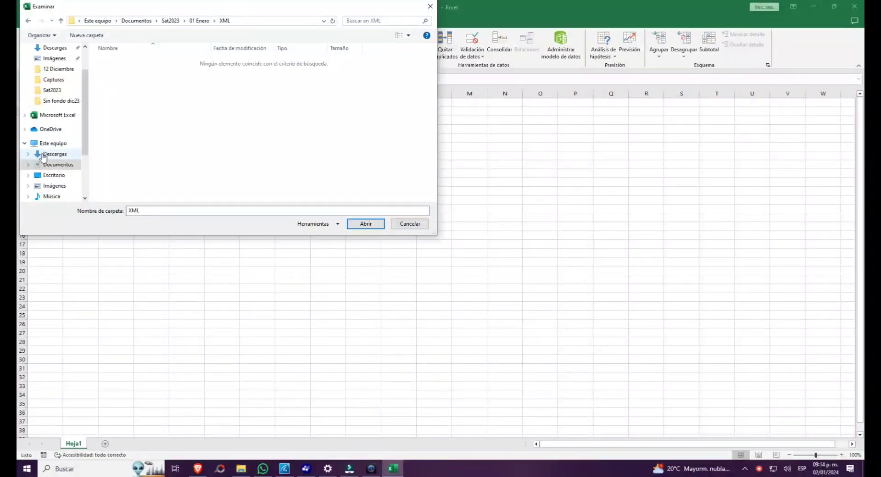
click(27, 22)
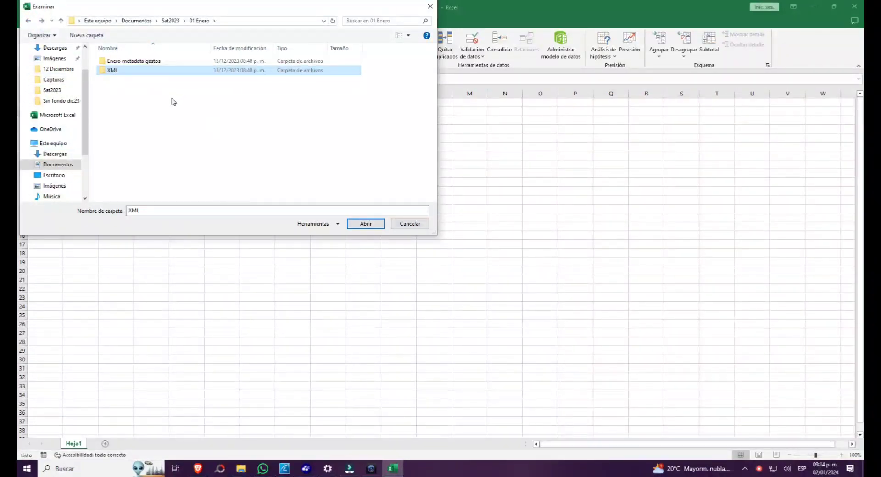
click(240, 469)
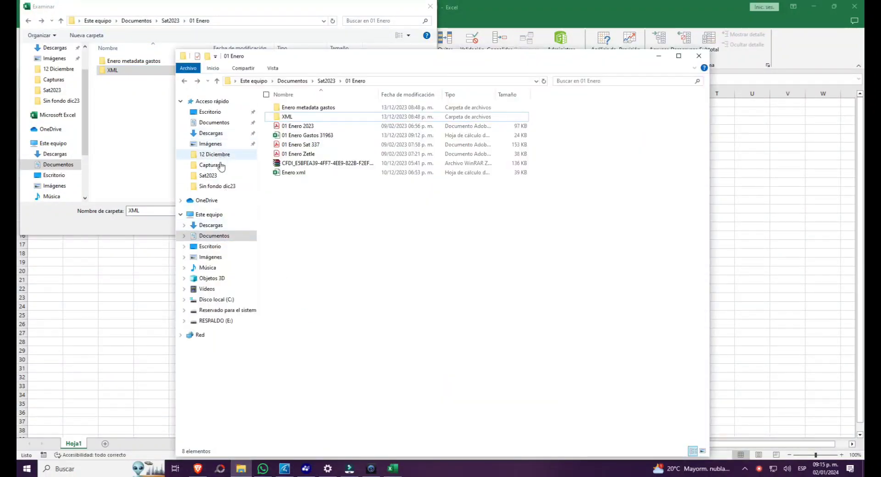
In 01 Enero, view the invoice files inside the CFDI zip archive, then close it.
click(214, 175)
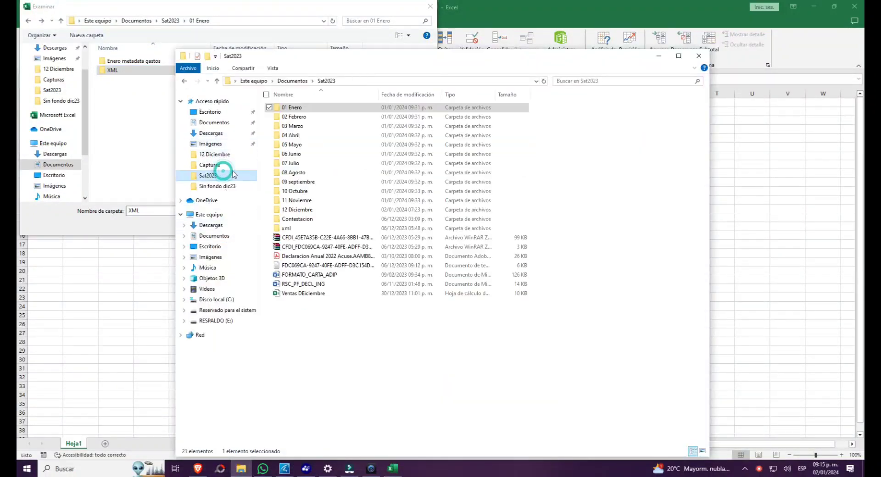
double_click(306, 108)
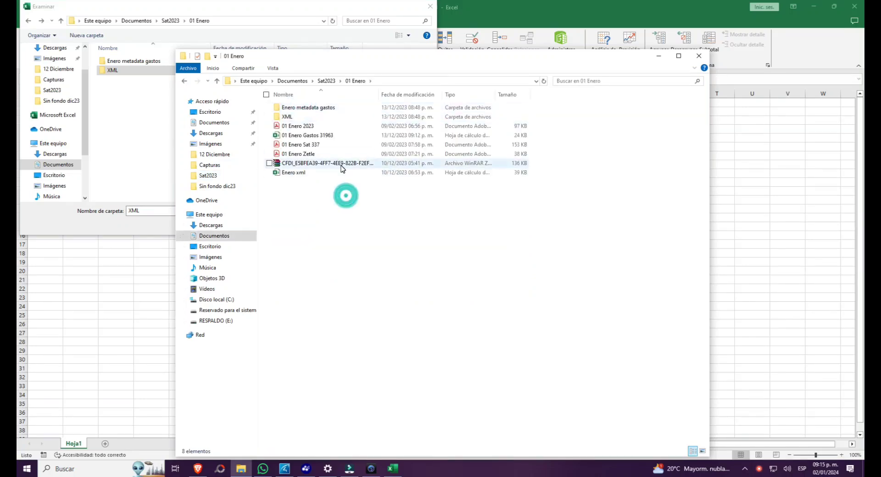
click(342, 165)
double_click(350, 164)
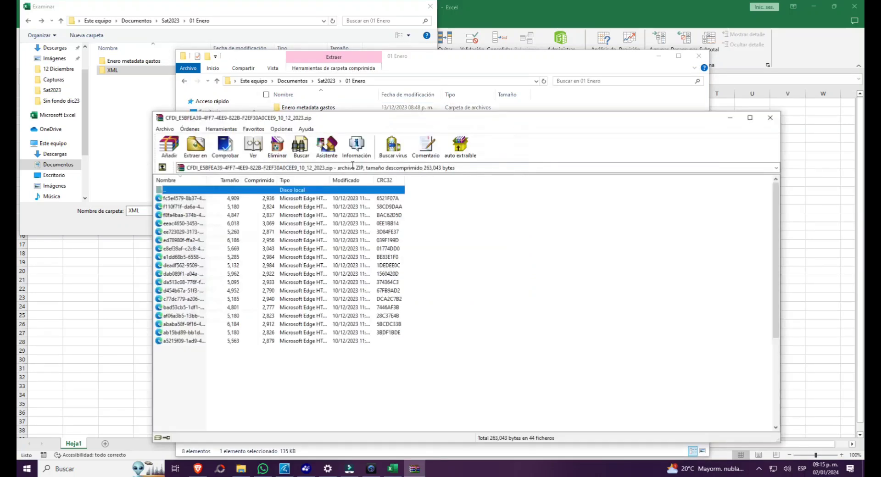
scroll(245, 324, down, 6)
scroll(230, 345, up, 6)
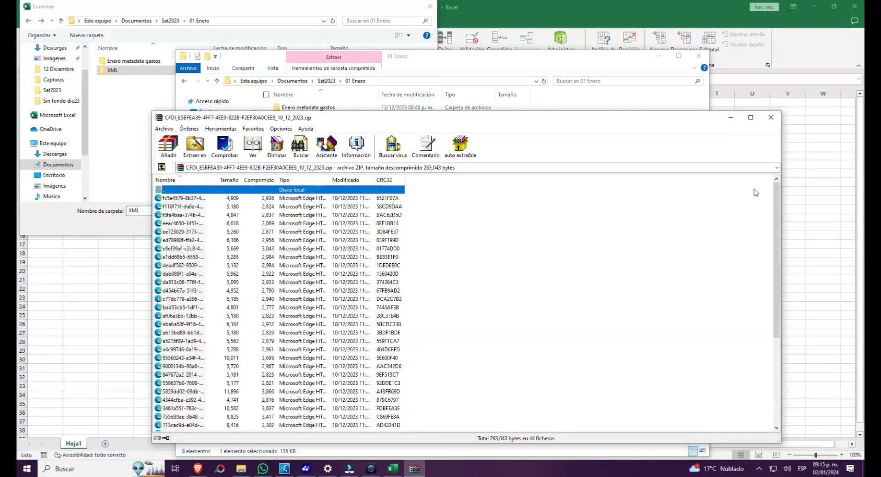
click(771, 118)
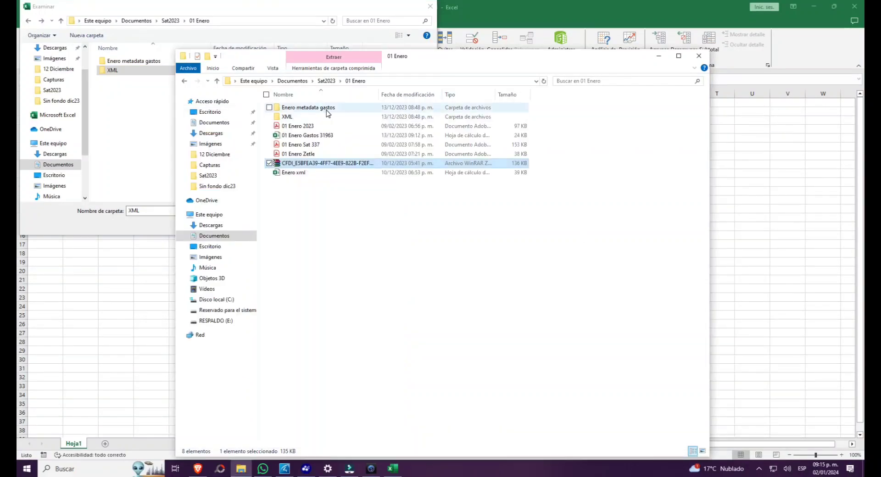
Check the 44 invoice files in the XML subfolder, return to 01 Enero and minimize Explorer.
double_click(321, 117)
scroll(373, 278, down, 3)
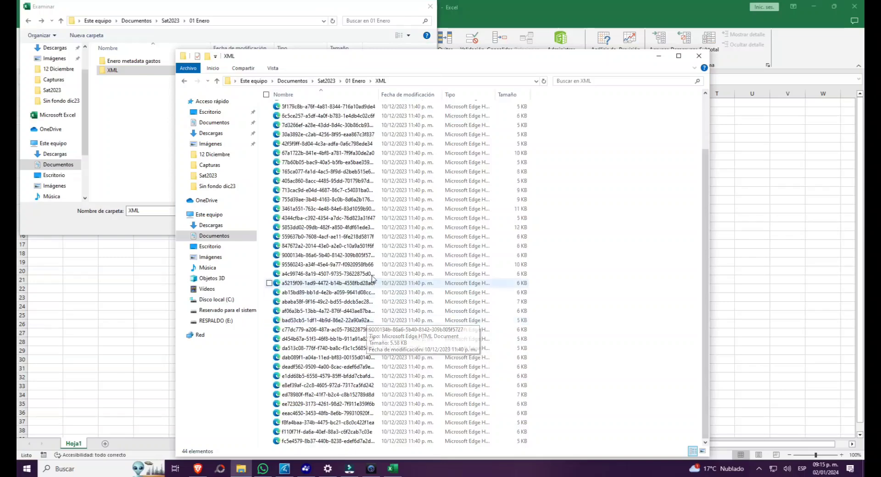
scroll(373, 275, up, 3)
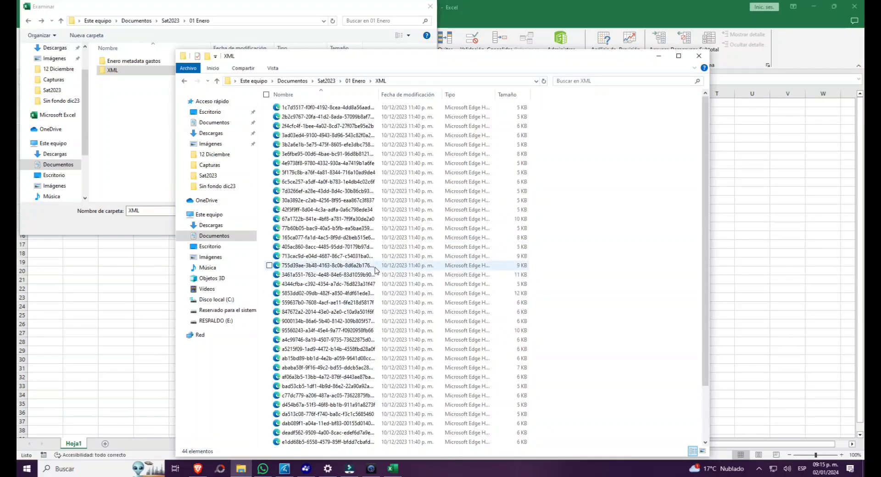
click(183, 82)
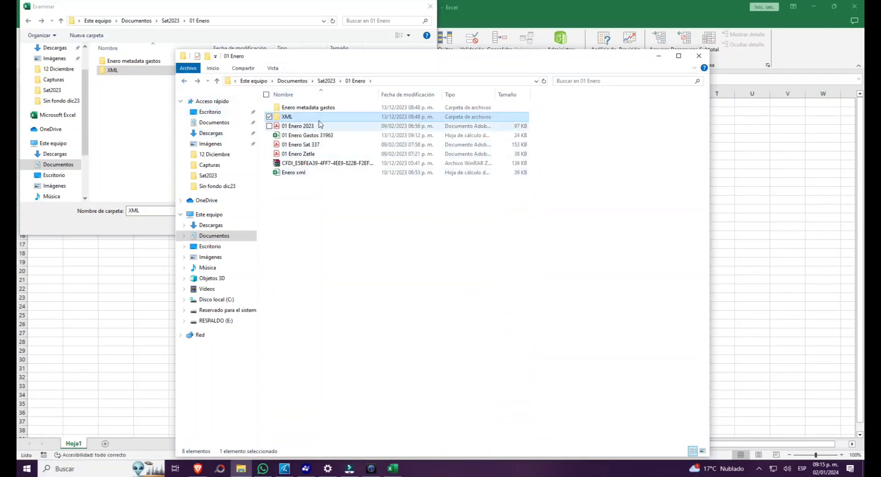
click(659, 56)
Pick the 01 Enero\XML folder and send its file list to Power Query as the XML query.
click(366, 224)
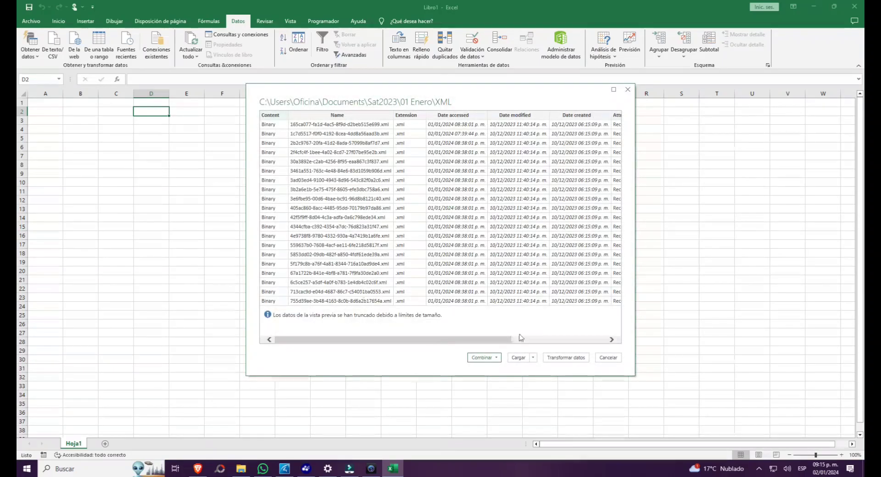
click(555, 361)
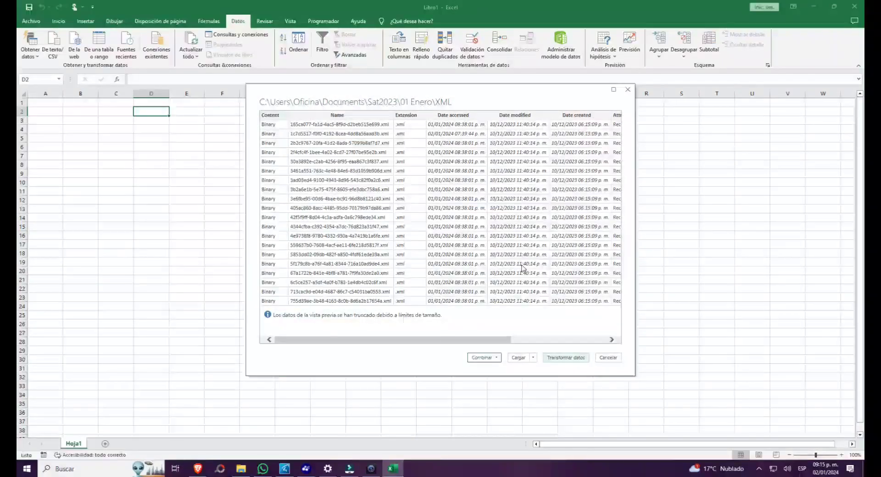
click(567, 362)
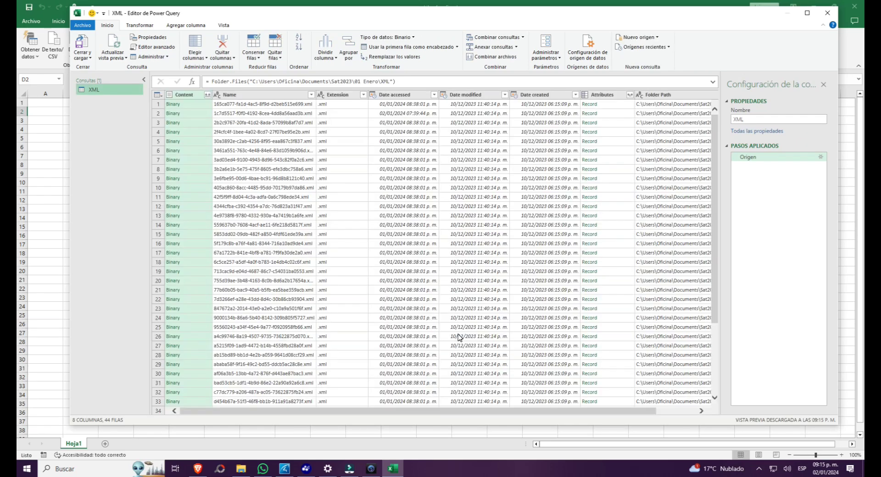
Combine the contents of all 44 XML invoice files and accept the combine preview.
click(208, 94)
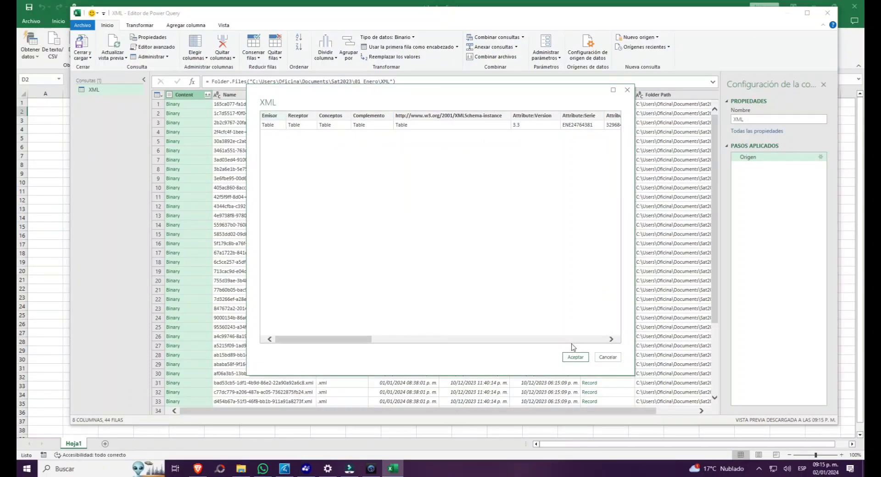
click(577, 360)
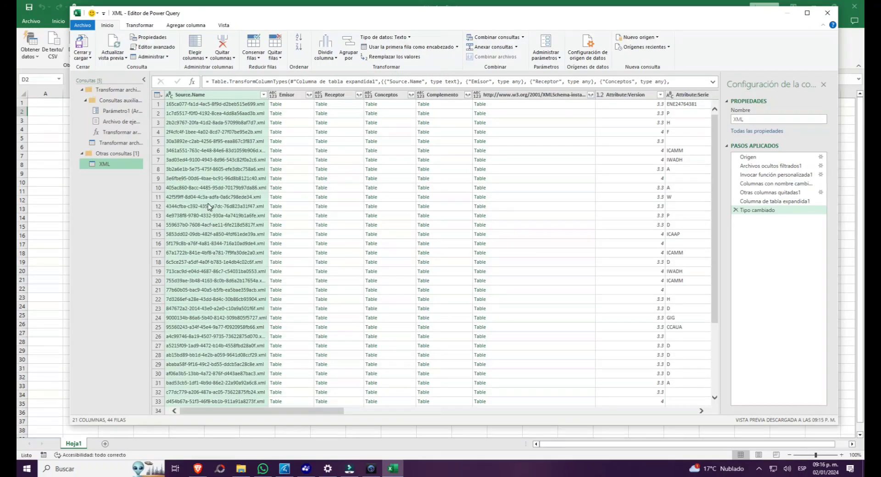
Expand Emisor with all fields kept, adding Rfc, Nombre and RegimenFiscal columns (23 columns total).
click(265, 96)
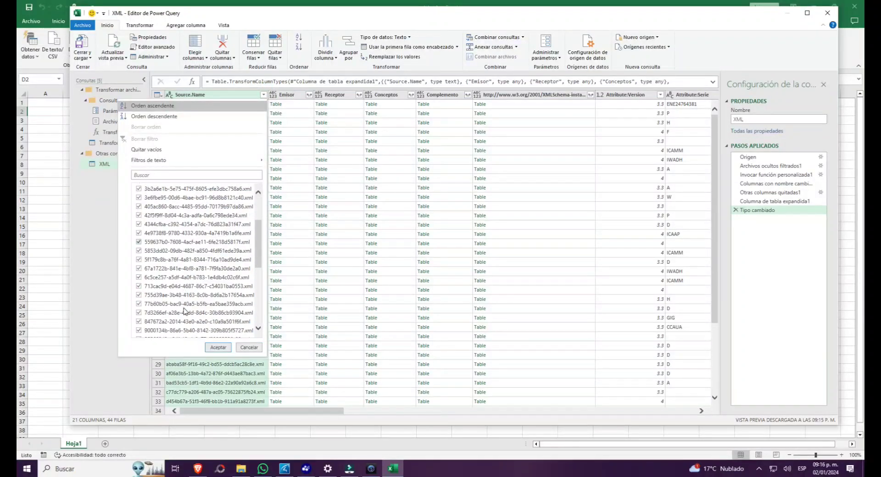
scroll(185, 311, down, 5)
scroll(185, 311, down, 2)
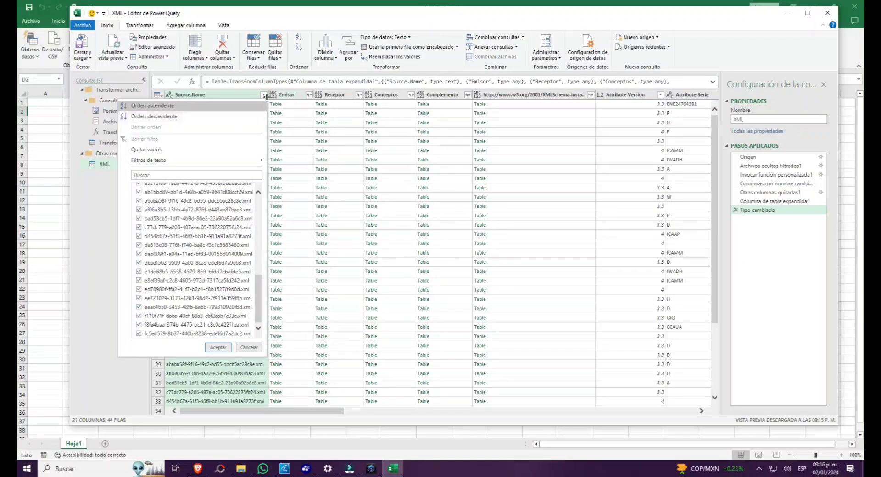
click(264, 95)
click(308, 96)
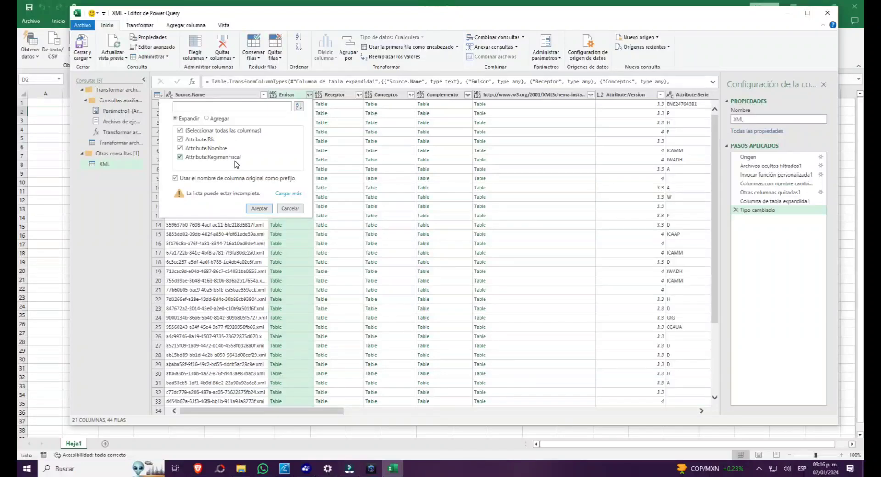
click(265, 209)
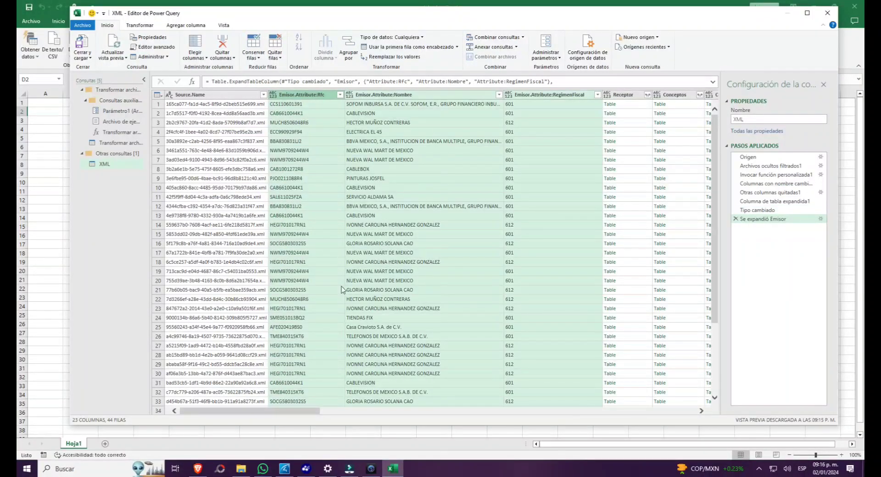
drag(317, 411, 389, 395)
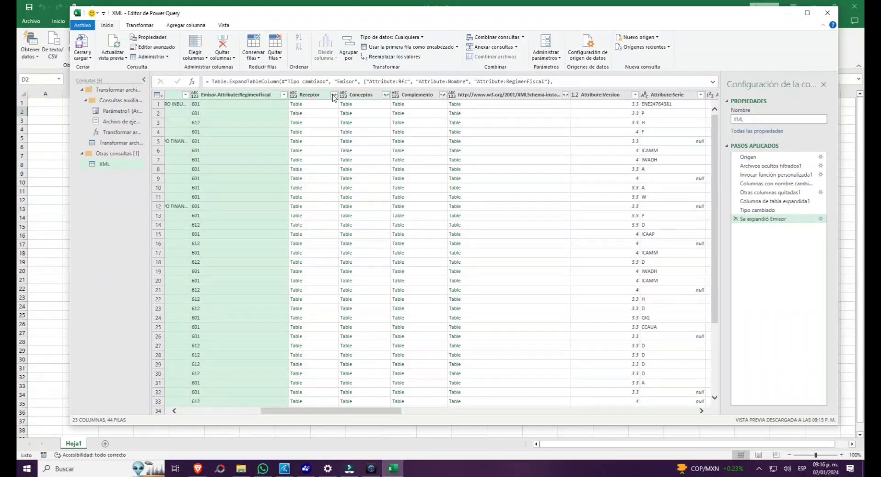
Expand Receptor keeping only the Attribute:UsoCFDI field.
click(334, 95)
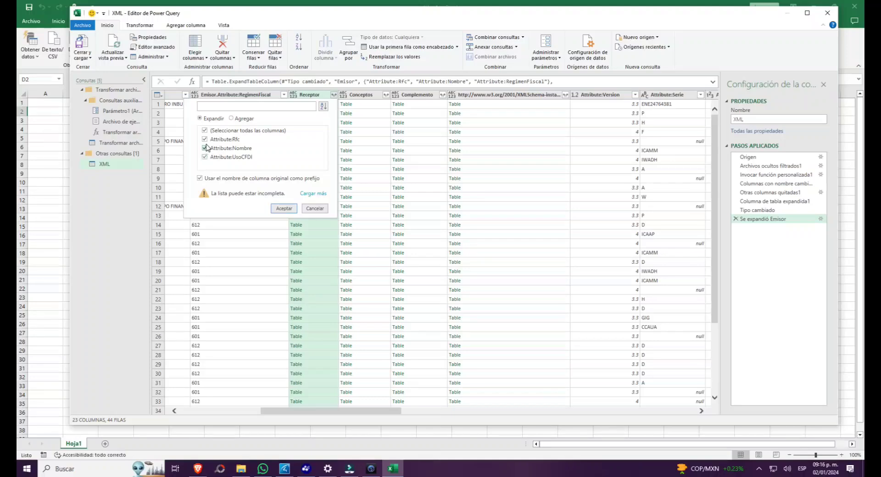
click(205, 139)
click(205, 156)
click(204, 148)
click(204, 157)
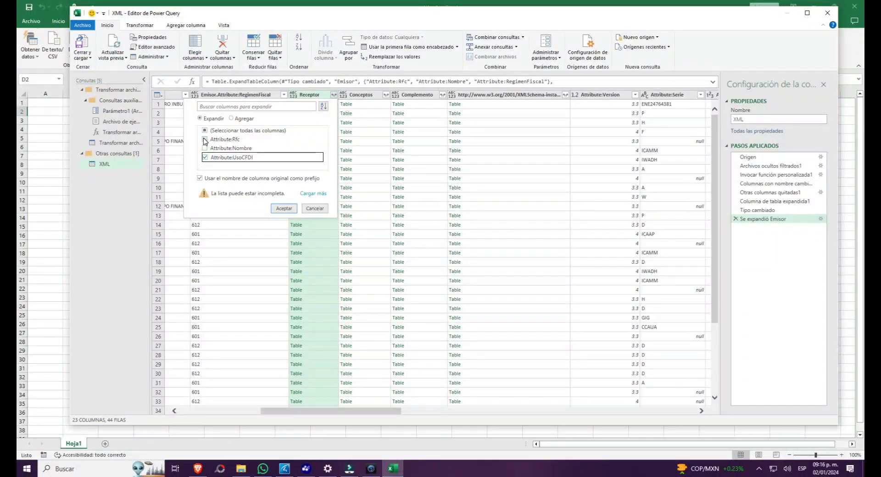
click(284, 209)
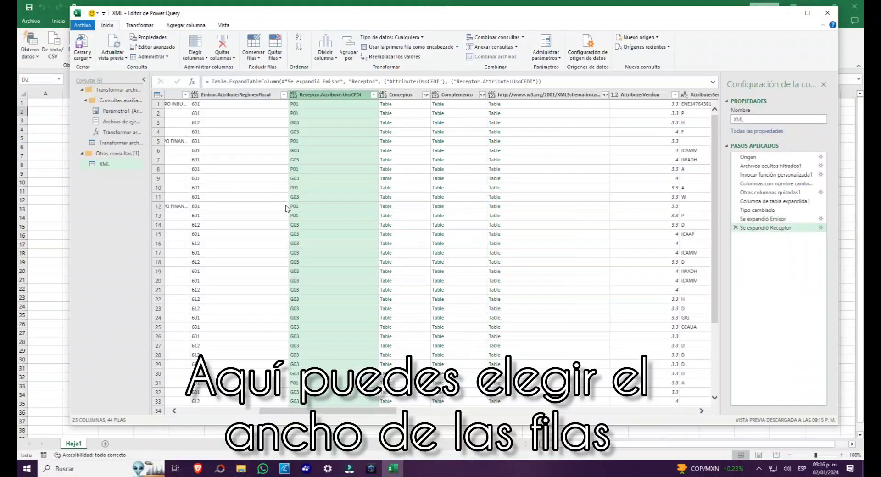
Expand Conceptos and its Concepto items, excluding ClaveUnidad and Descuento.
click(426, 95)
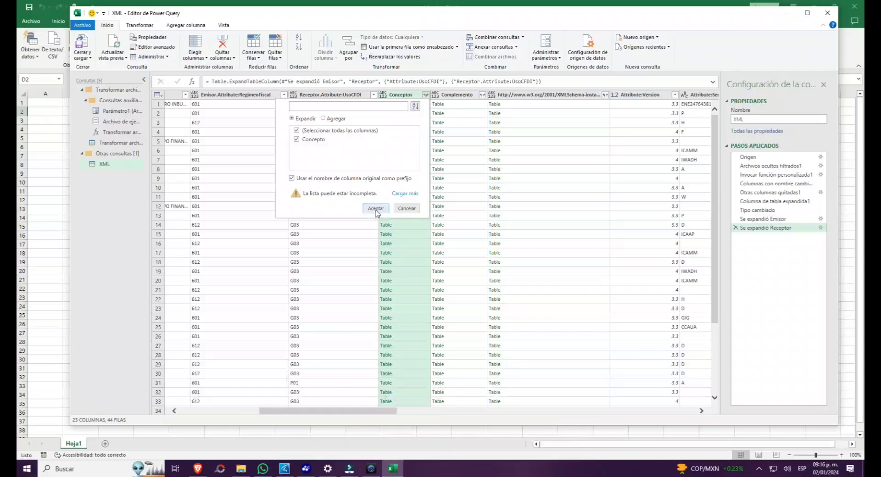
click(376, 208)
click(444, 95)
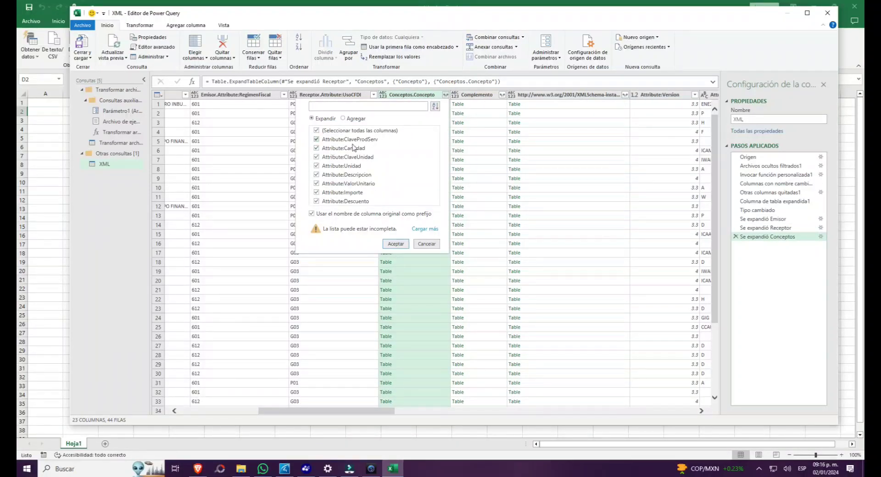
click(316, 157)
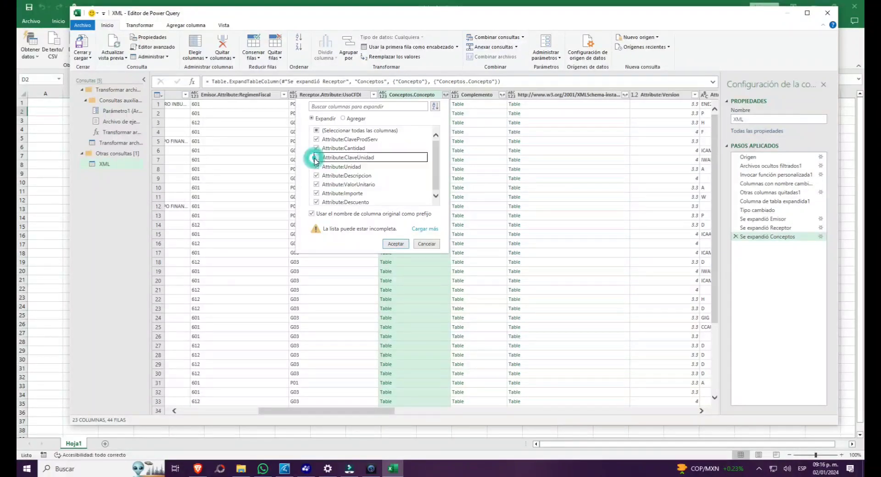
scroll(330, 195, down, 1)
click(316, 201)
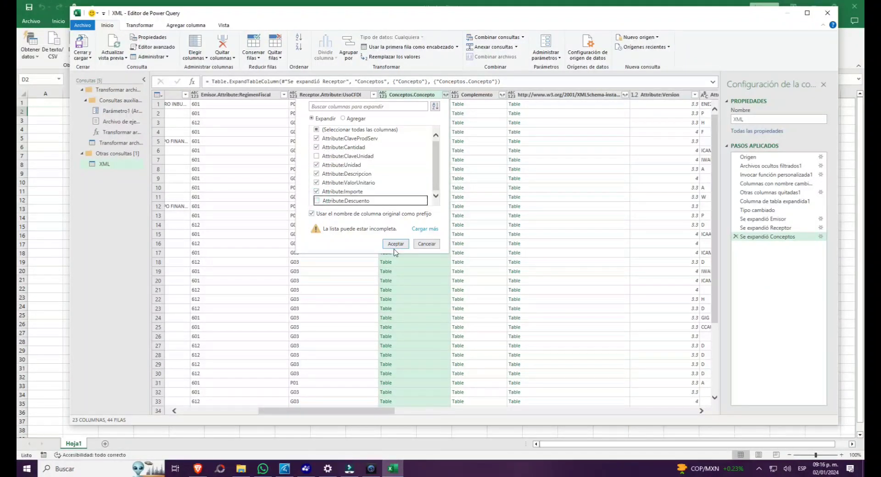
click(396, 244)
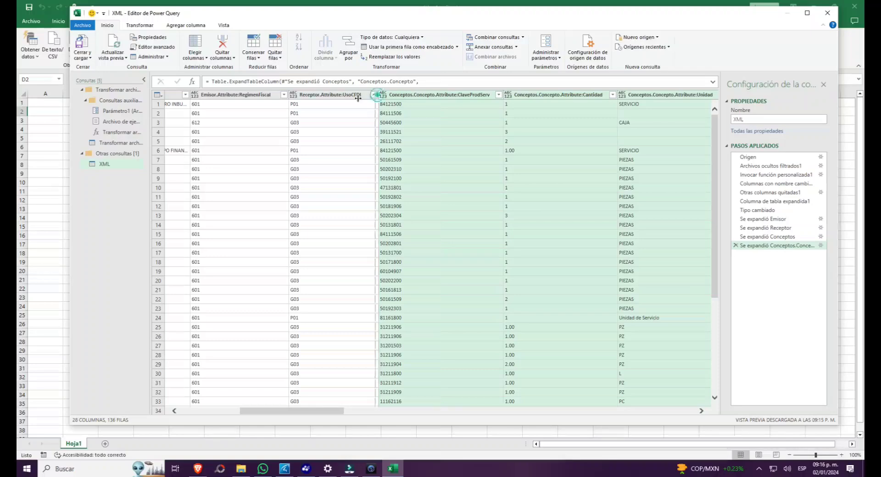
Narrow the Emisor, Receptor, ClaveProdServ and Cantidad columns, then delete the Cantidad column.
drag(358, 98, 220, 95)
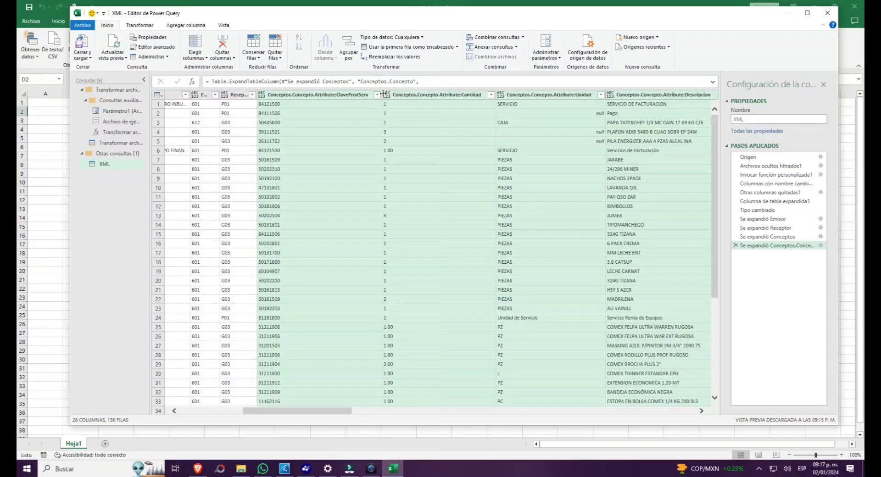
drag(383, 94, 315, 95)
drag(428, 94, 356, 95)
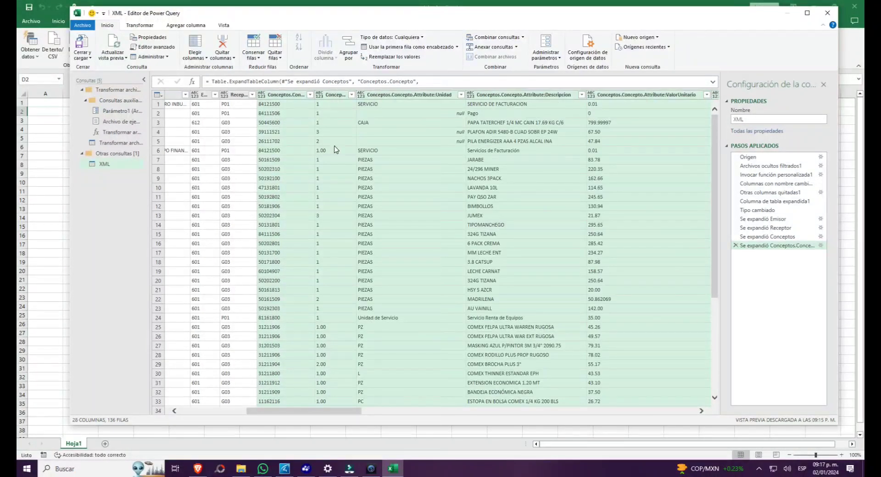
click(342, 95)
key(Delete)
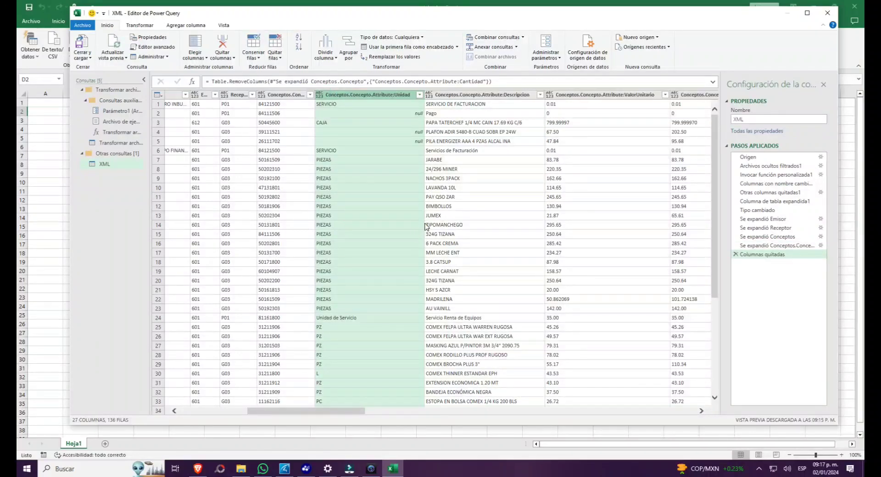
Review the Descripcion values without filtering, then bring up Complemento's field list.
click(542, 95)
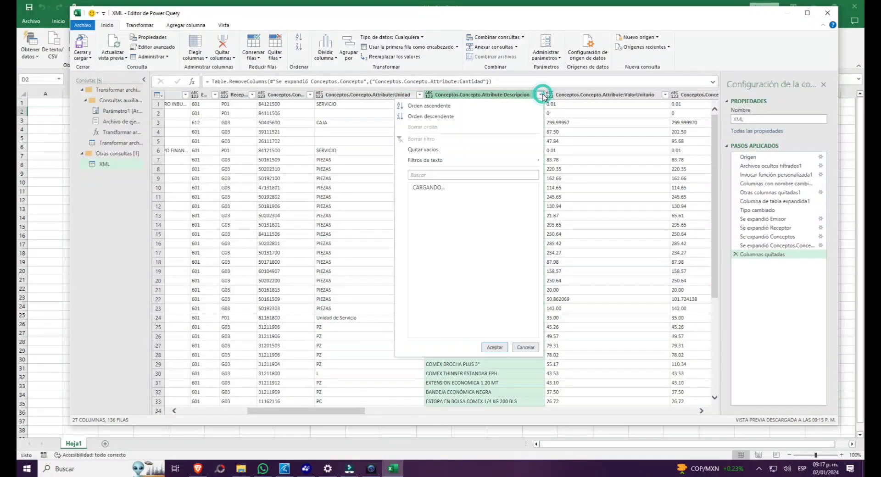
scroll(454, 284, down, 3)
scroll(466, 317, down, 3)
click(525, 348)
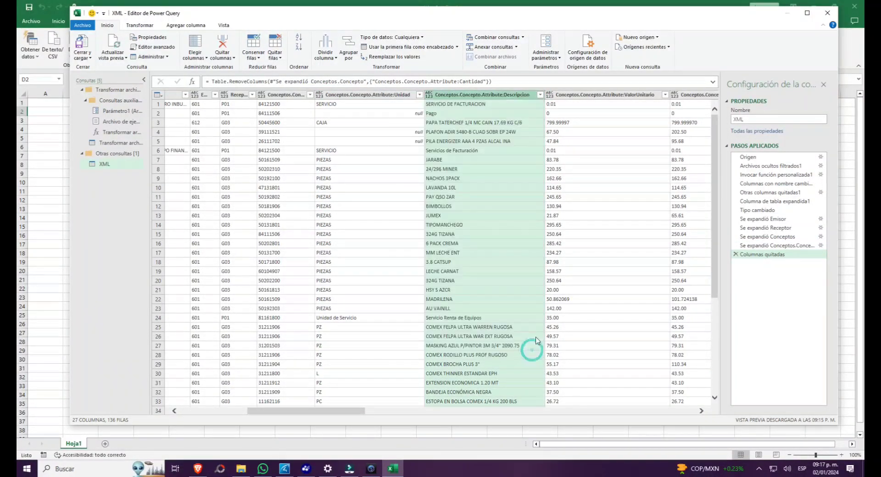
mouse_move(335, 410)
mouse_down()
mouse_move(449, 410)
mouse_move(431, 410)
mouse_up()
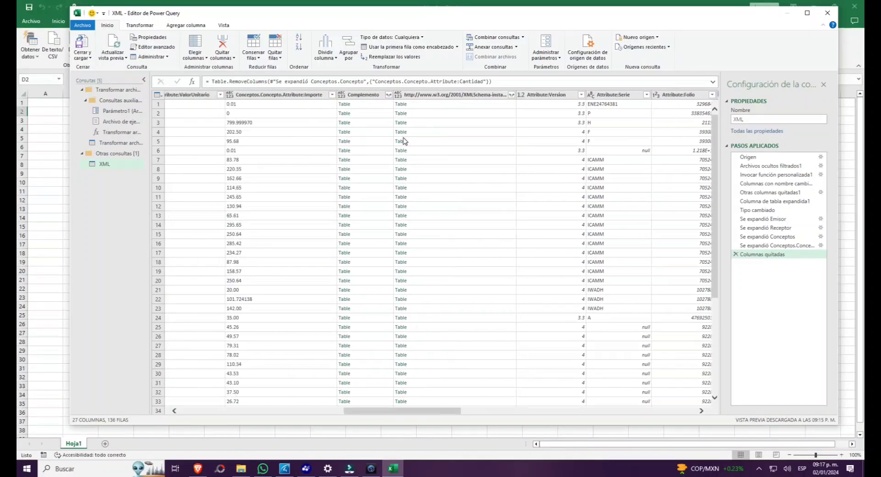
click(389, 95)
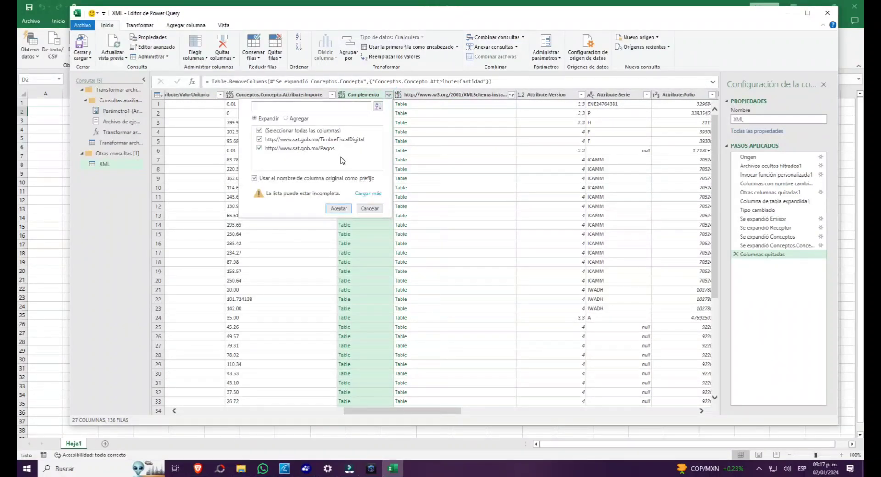
Expand Complemento and its TimbreFiscalDigital fields, then load the 136-row query to an XML sheet.
click(340, 209)
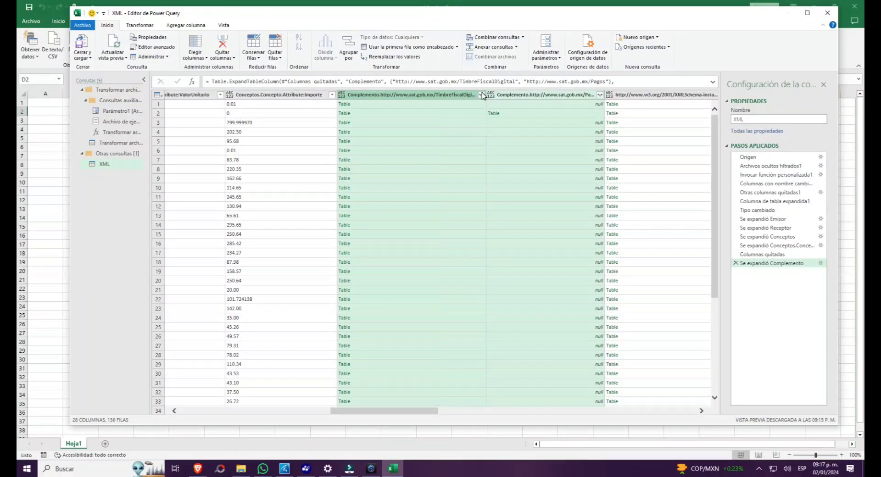
drag(476, 95, 434, 95)
click(429, 95)
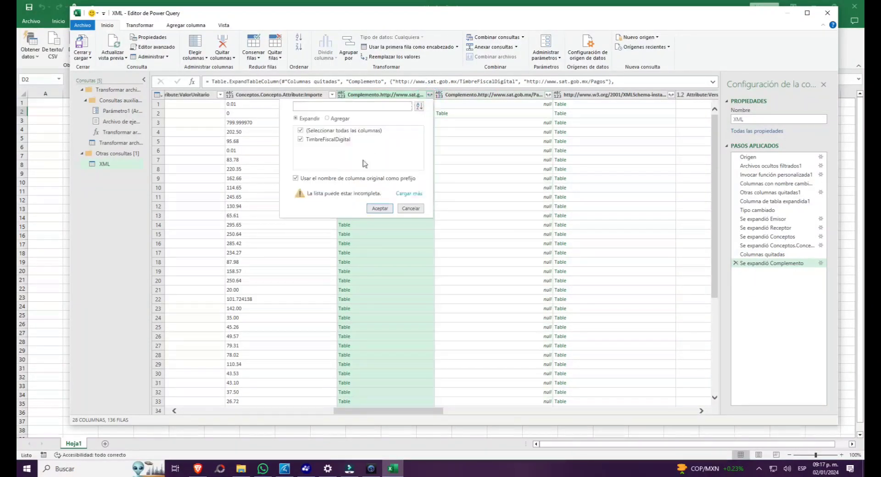
click(374, 209)
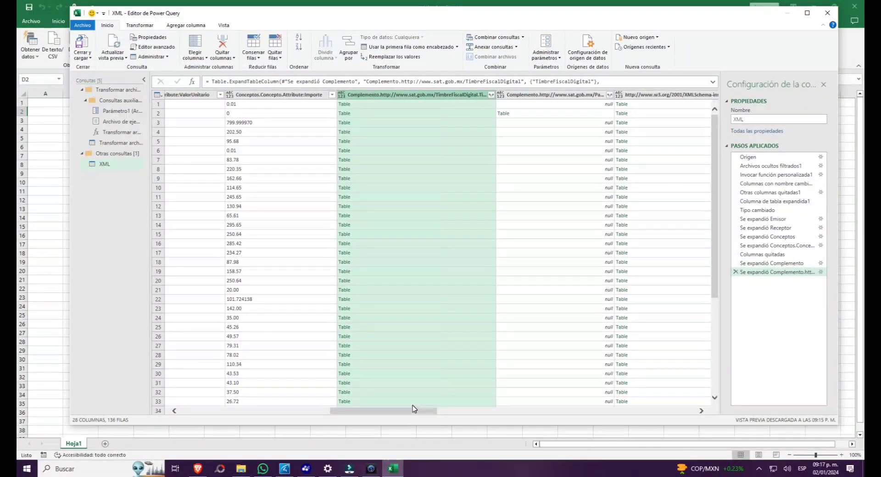
drag(412, 411, 603, 410)
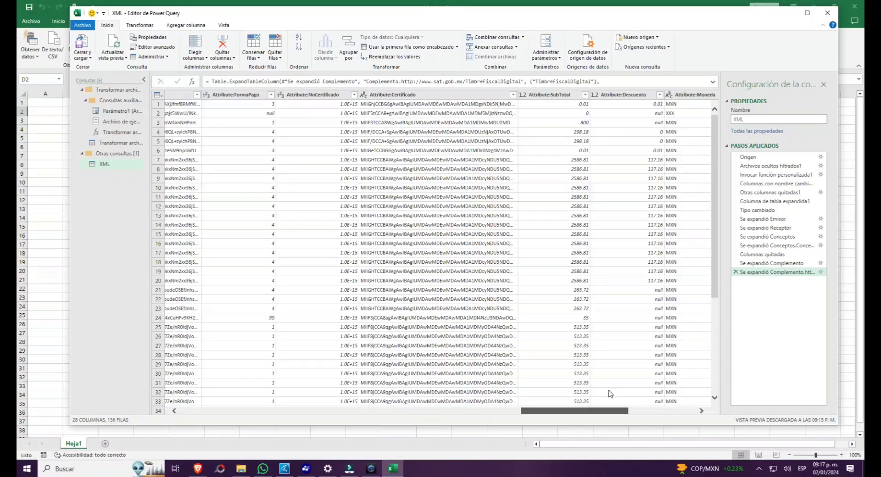
scroll(609, 394, right, 5)
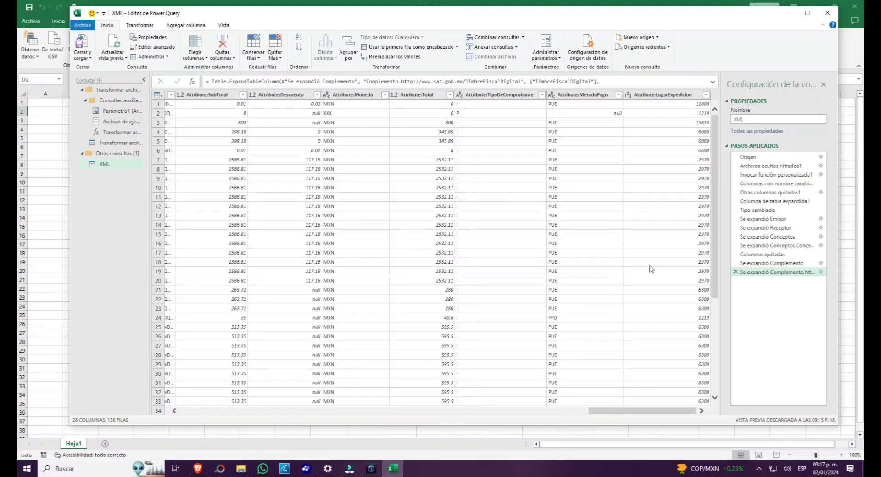
click(90, 48)
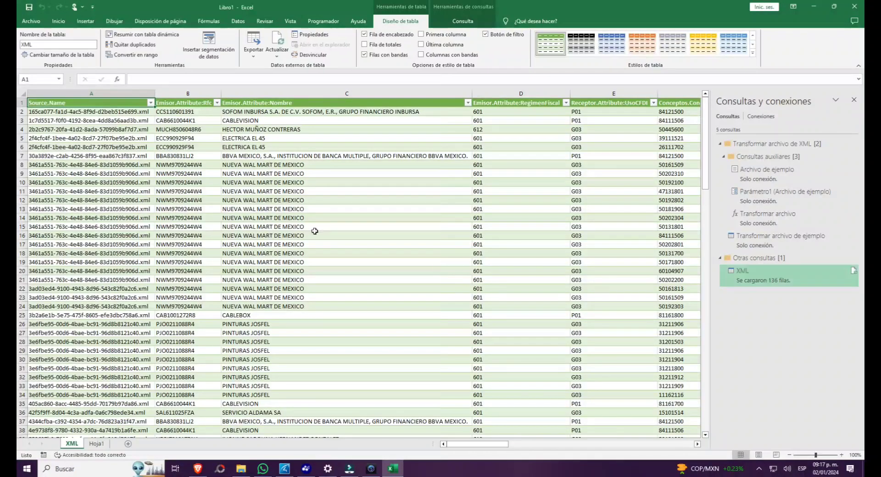
scroll(274, 308, down, 3)
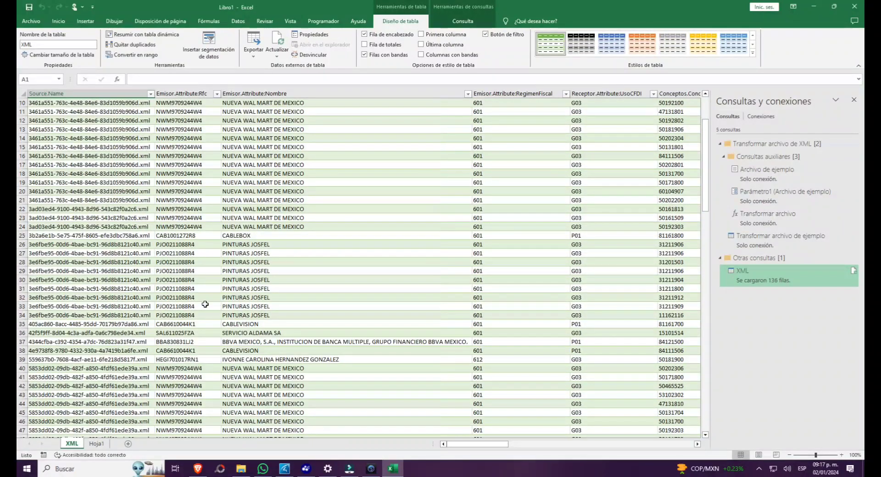
scroll(206, 304, down, 7)
scroll(205, 305, down, 7)
scroll(205, 304, down, 6)
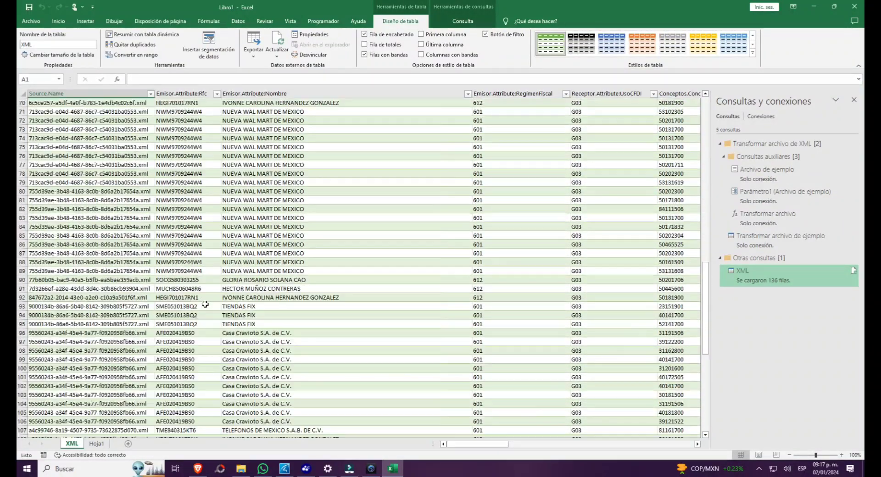
scroll(205, 304, down, 10)
scroll(205, 304, down, 2)
scroll(202, 317, down, 4)
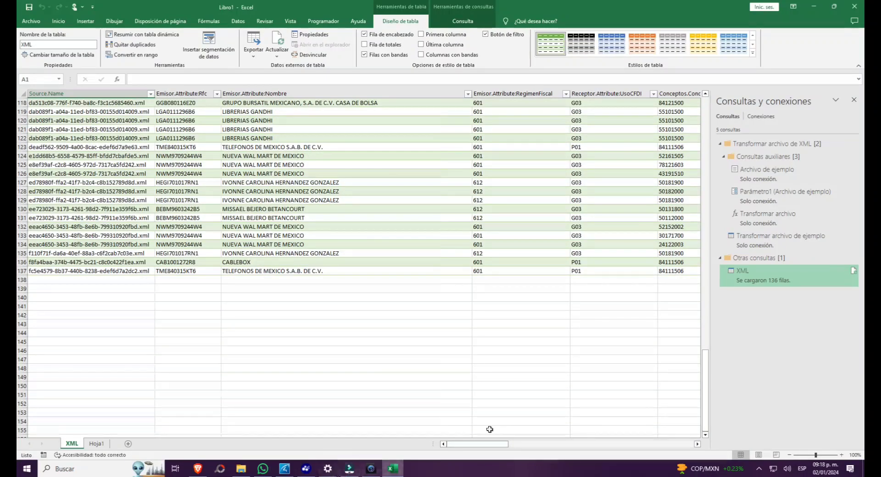
drag(491, 445, 555, 441)
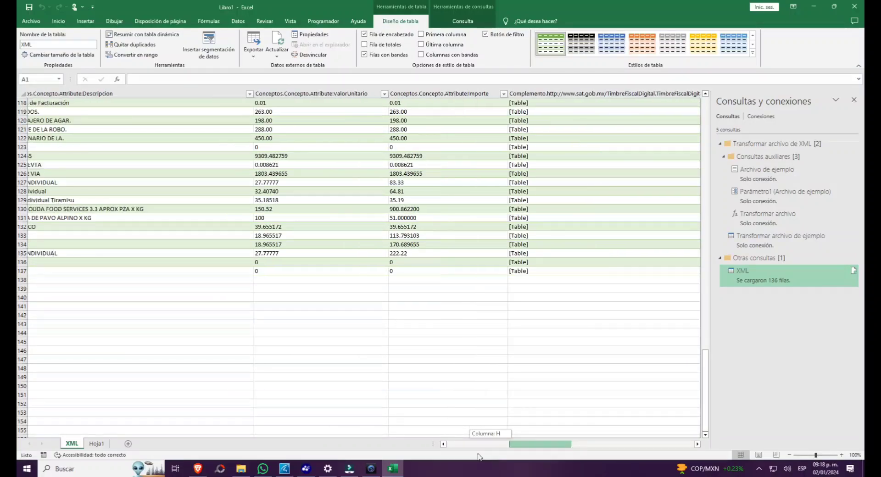
drag(555, 441, 431, 460)
scroll(245, 386, up, 3)
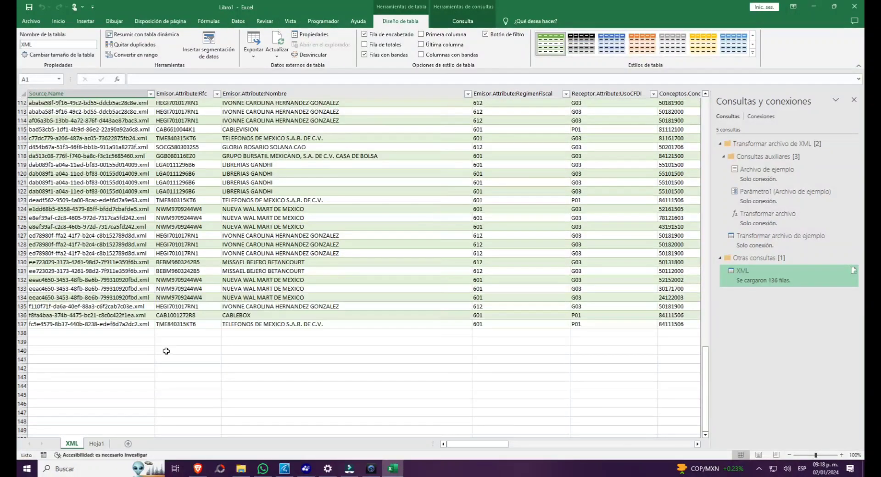
scroll(167, 350, up, 7)
scroll(167, 350, up, 7)
scroll(173, 337, up, 6)
scroll(172, 338, up, 8)
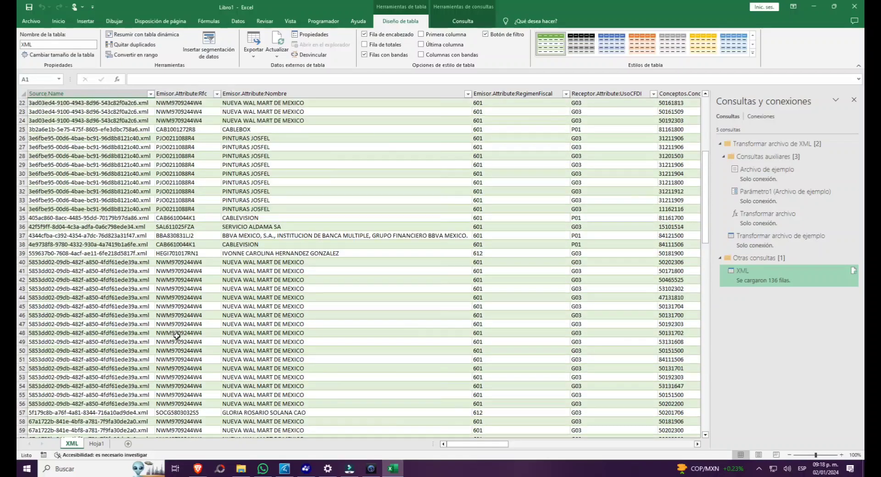
scroll(176, 338, up, 8)
Delete the RegimenFiscal values in column D, leaving an empty Columna1 column.
key(ctrl+a)
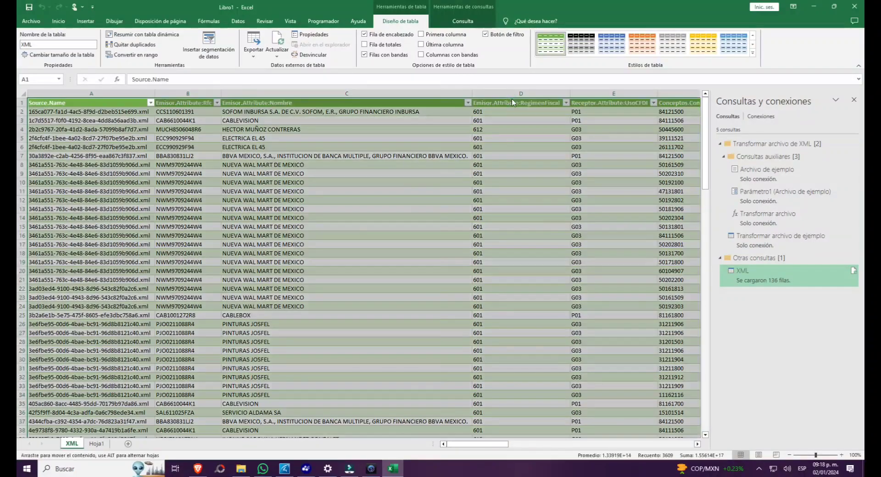
click(513, 90)
key(Delete)
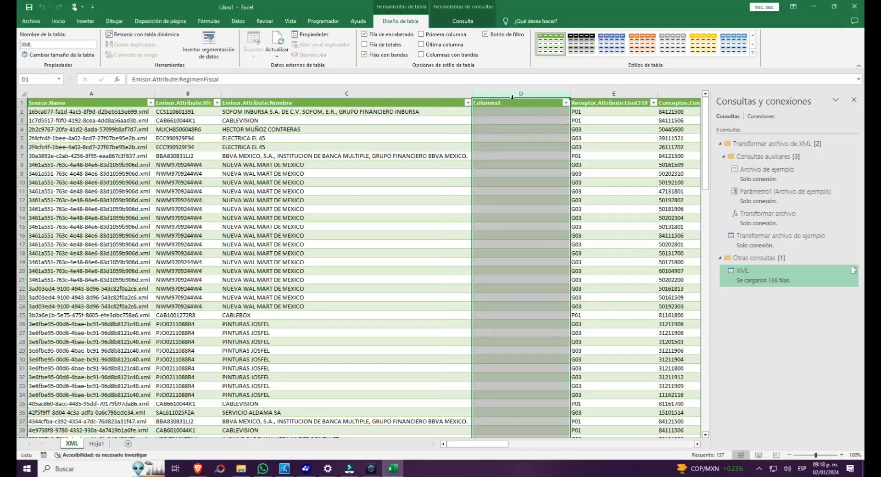
click(516, 95)
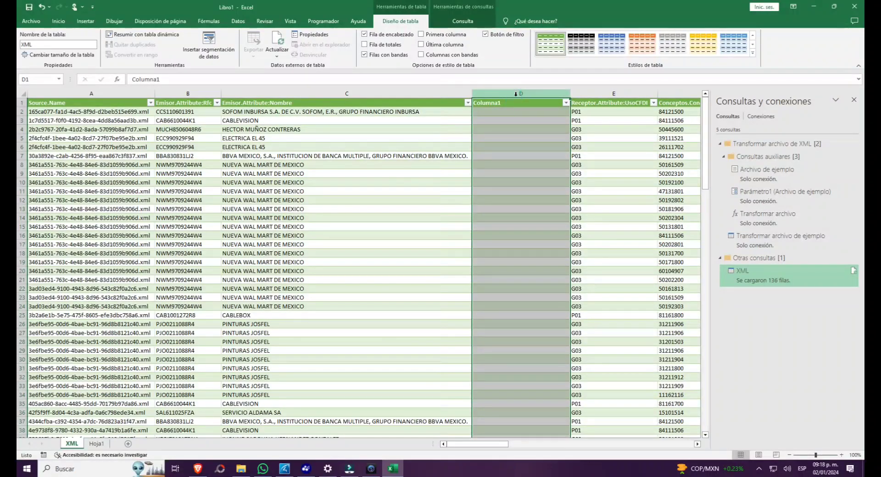
click(577, 93)
click(499, 223)
Scroll down and across the table to review the invoice rows after the cleared column.
scroll(499, 224, down, 4)
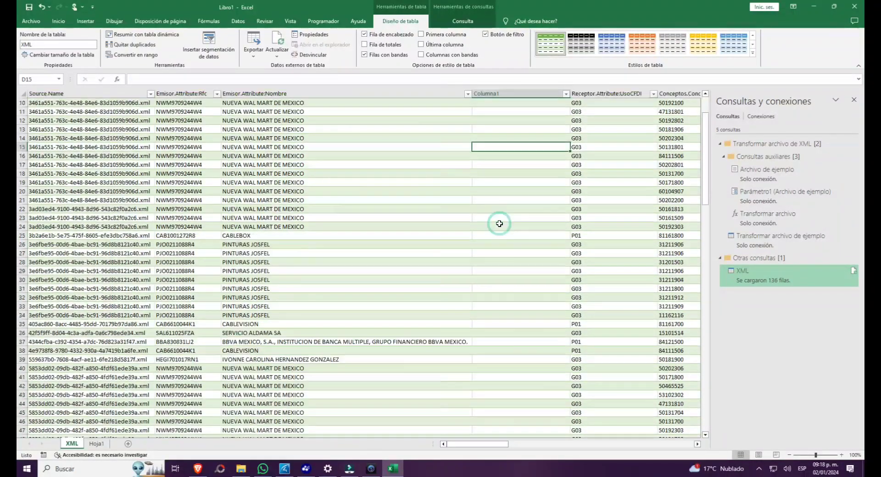
scroll(499, 223, down, 4)
scroll(469, 193, down, 4)
scroll(536, 217, down, 4)
scroll(536, 217, down, 5)
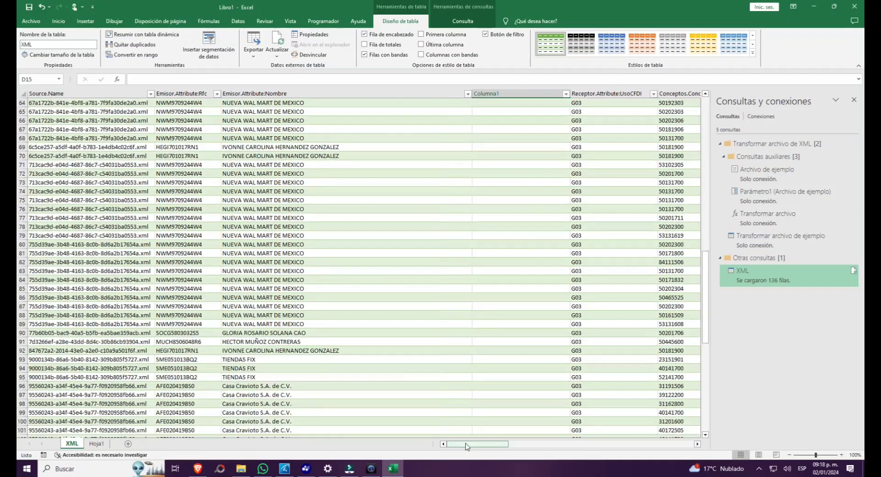
drag(470, 444, 526, 444)
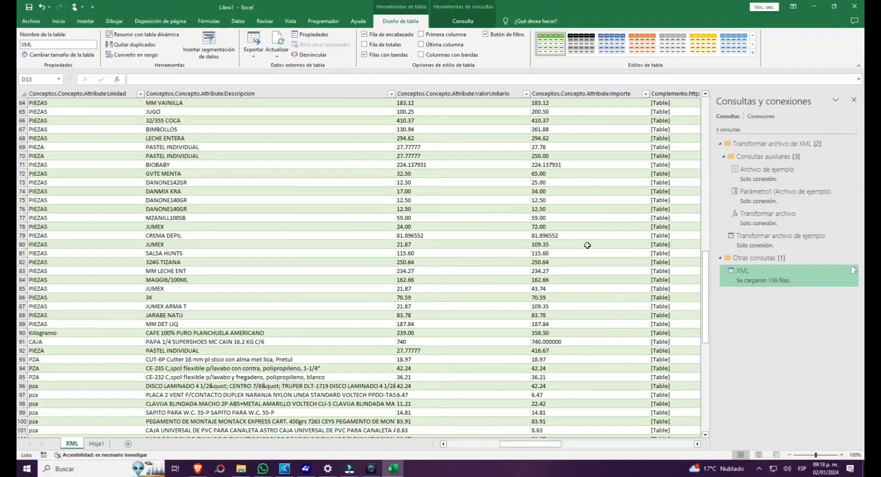
scroll(588, 245, up, 7)
scroll(587, 245, up, 5)
scroll(587, 246, up, 9)
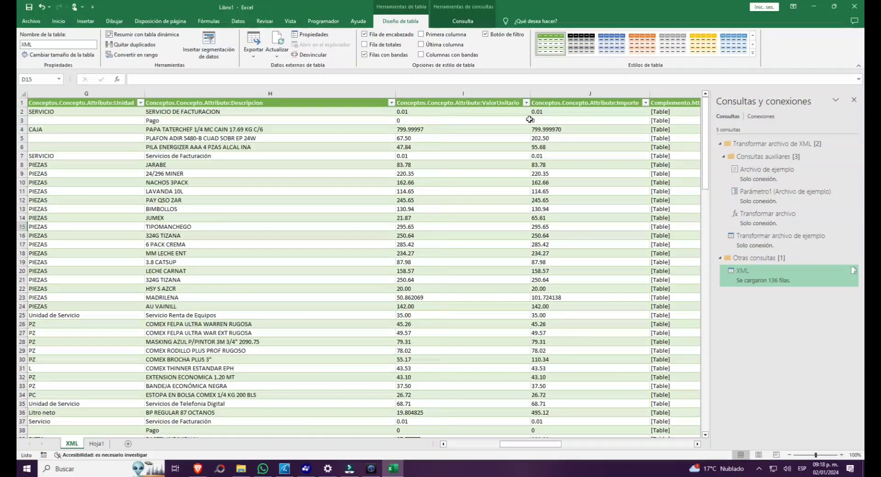
drag(553, 448, 654, 435)
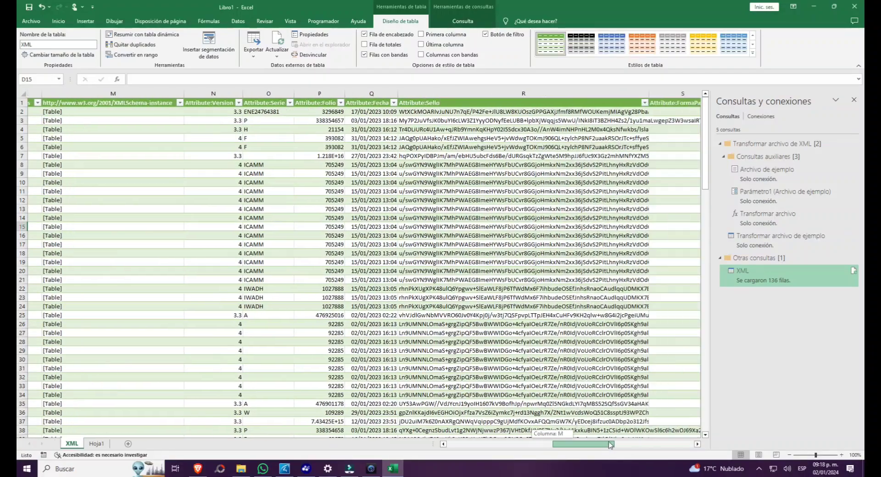
Scan the Descripcion, ValorUnitario and Importe columns, checking the LAVANDA 10L cell.
scroll(654, 435, down, 8)
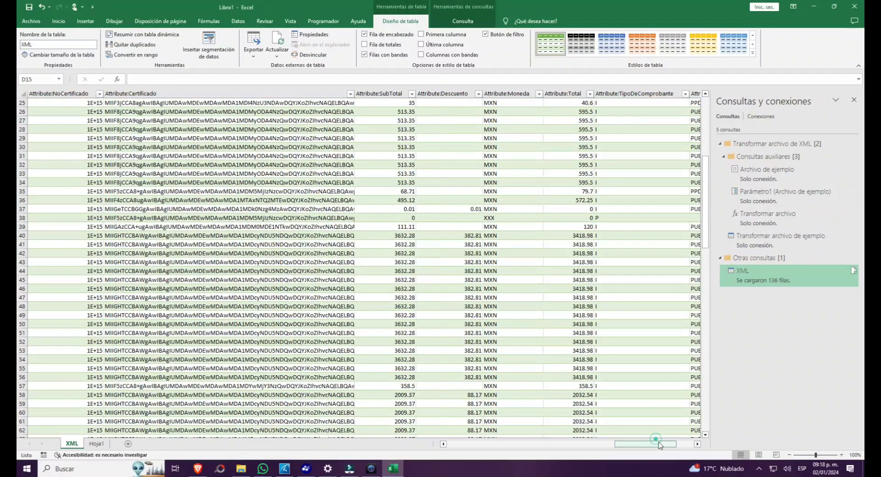
drag(659, 445, 672, 442)
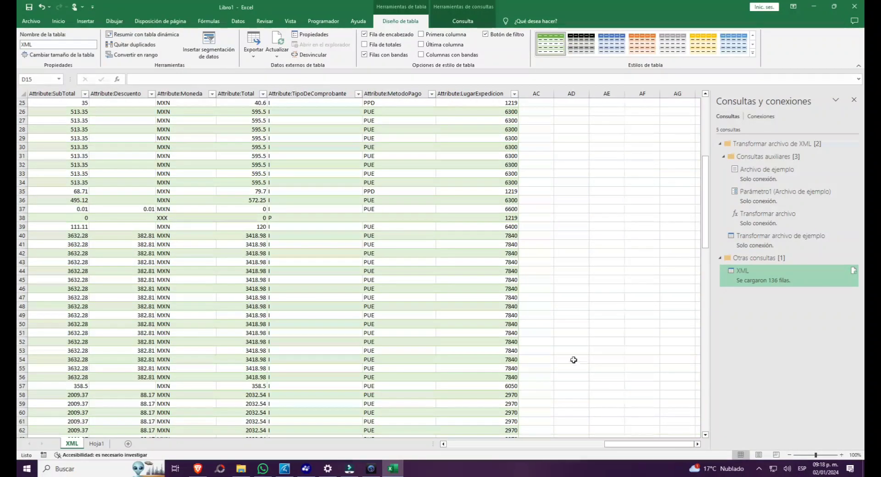
scroll(573, 360, down, 5)
scroll(542, 378, down, 6)
scroll(542, 378, down, 6)
scroll(542, 377, down, 6)
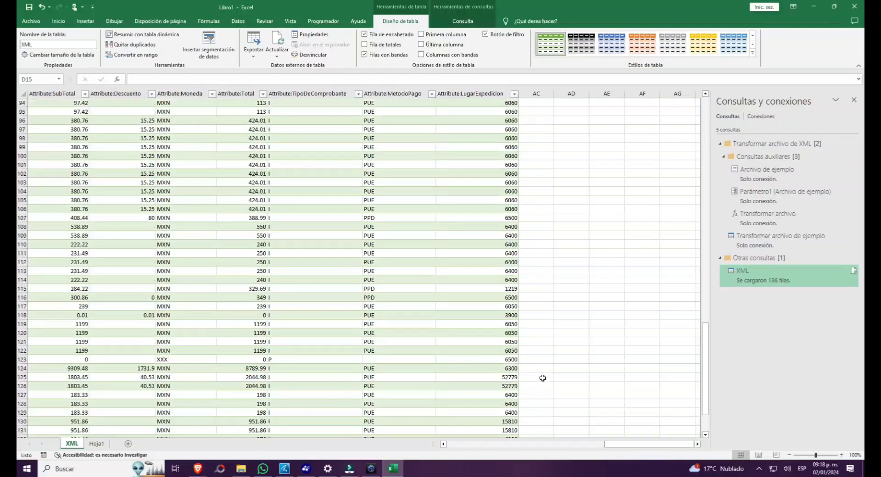
scroll(543, 378, down, 8)
scroll(586, 421, up, 4)
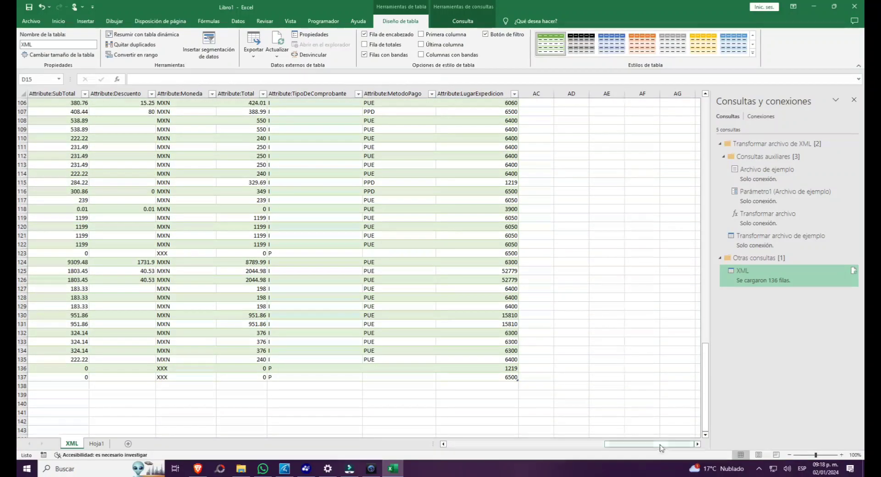
mouse_move(661, 444)
mouse_down()
mouse_move(492, 444)
mouse_move(549, 439)
mouse_up()
scroll(532, 399, up, 10)
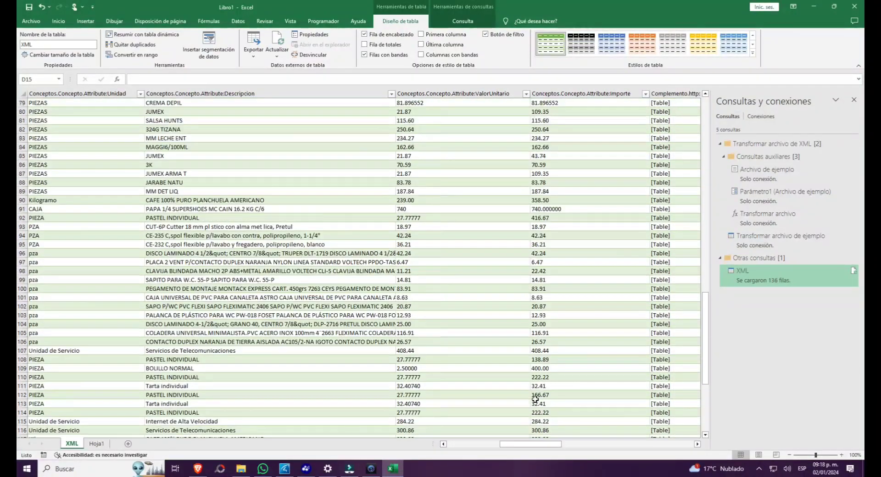
scroll(533, 396, up, 9)
scroll(532, 396, up, 10)
scroll(477, 142, up, 3)
scroll(478, 139, up, 3)
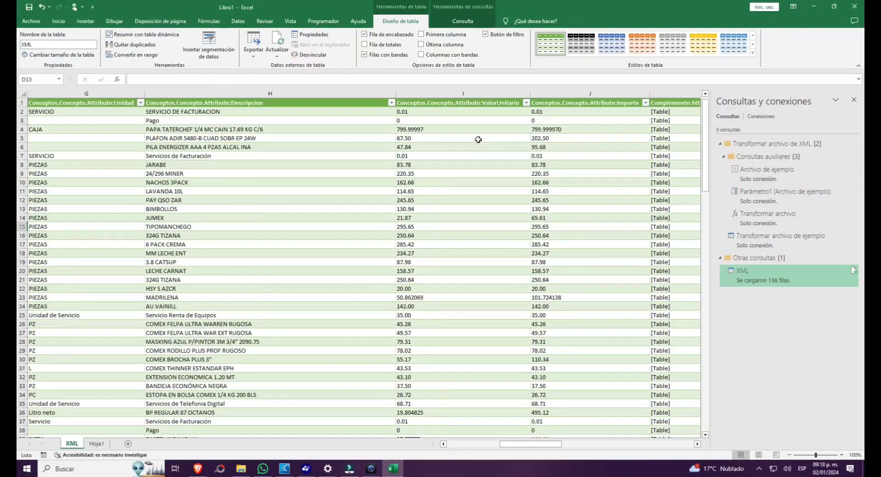
double_click(165, 191)
drag(510, 444, 457, 451)
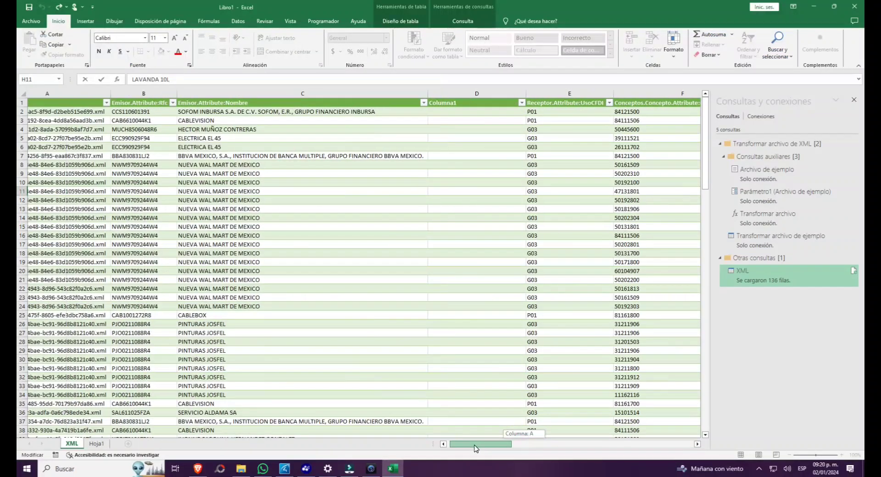
Open Save As in the Sat2023\01 Enero folder with the file name 'Enero xml'.
click(31, 21)
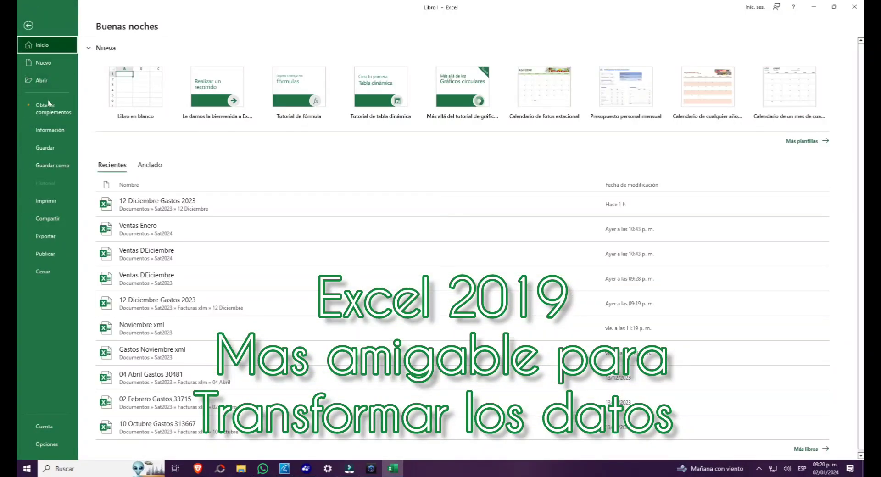
click(60, 162)
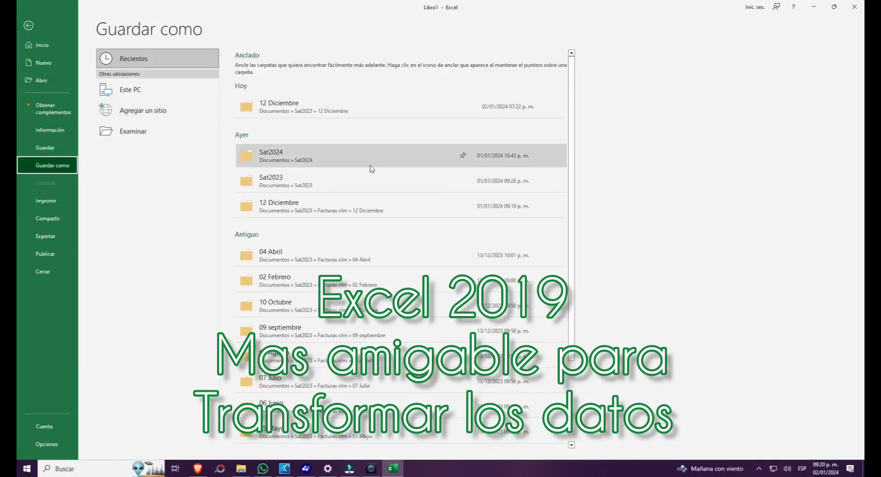
click(131, 113)
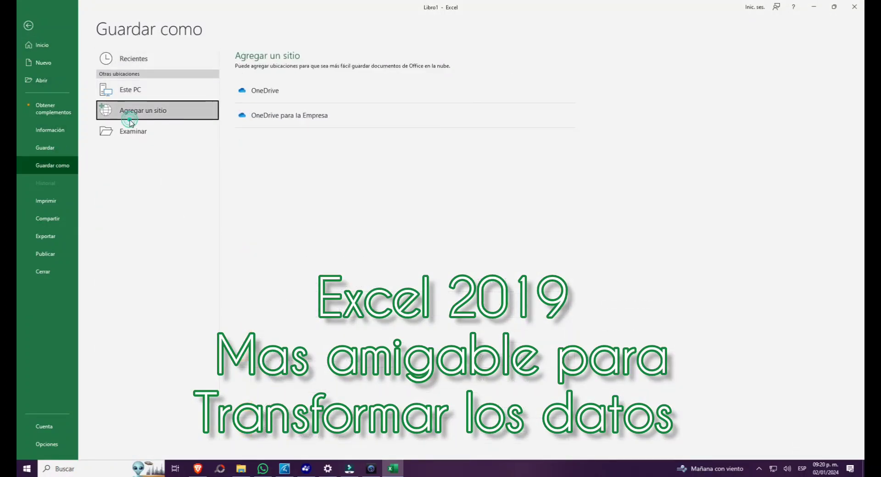
click(133, 129)
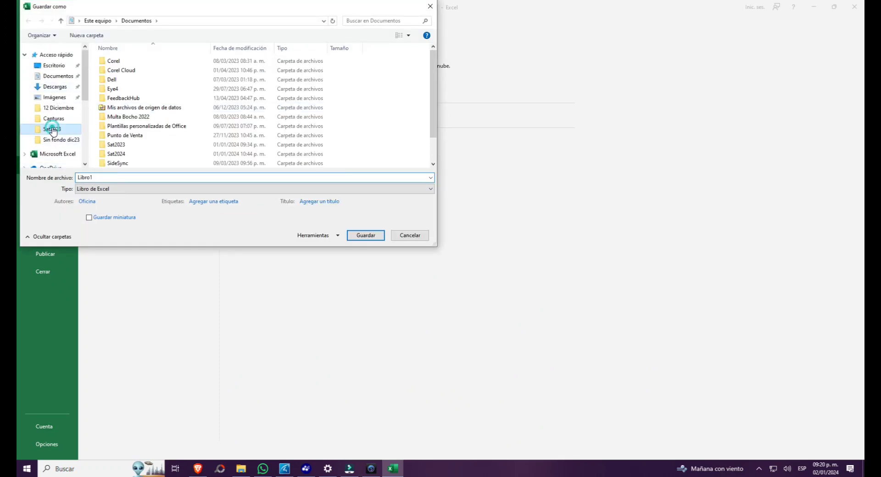
click(53, 130)
click(131, 63)
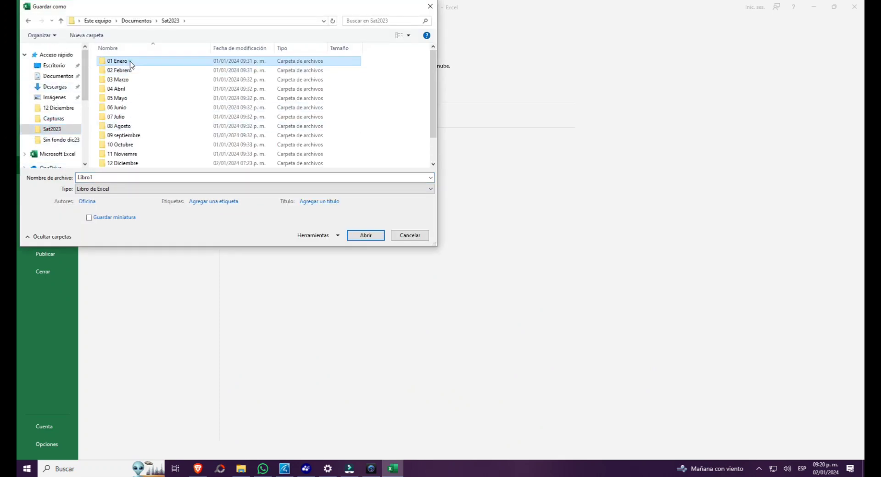
double_click(130, 63)
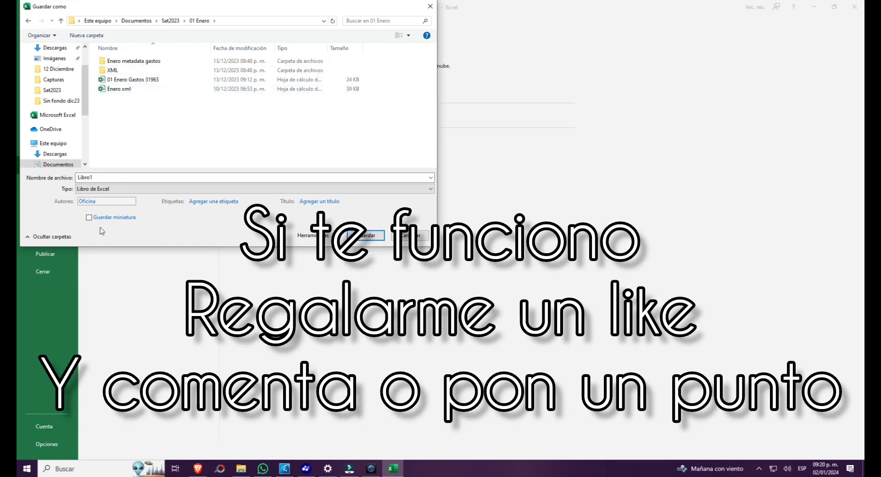
click(121, 90)
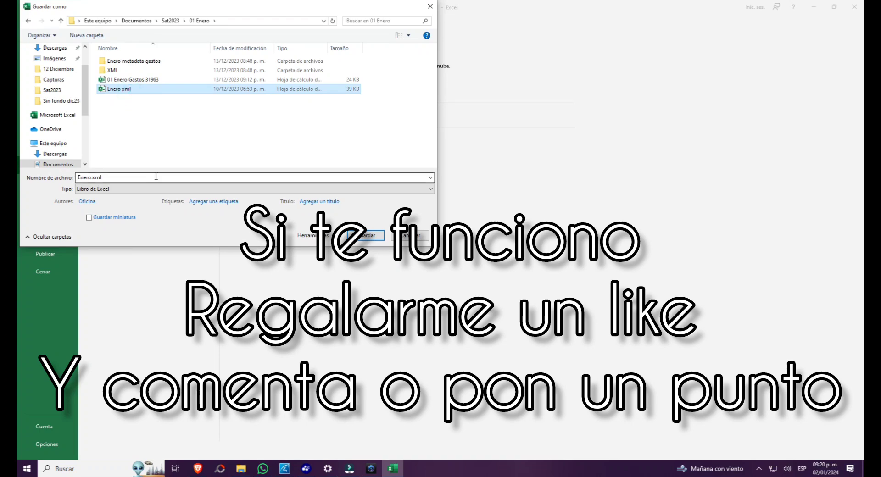